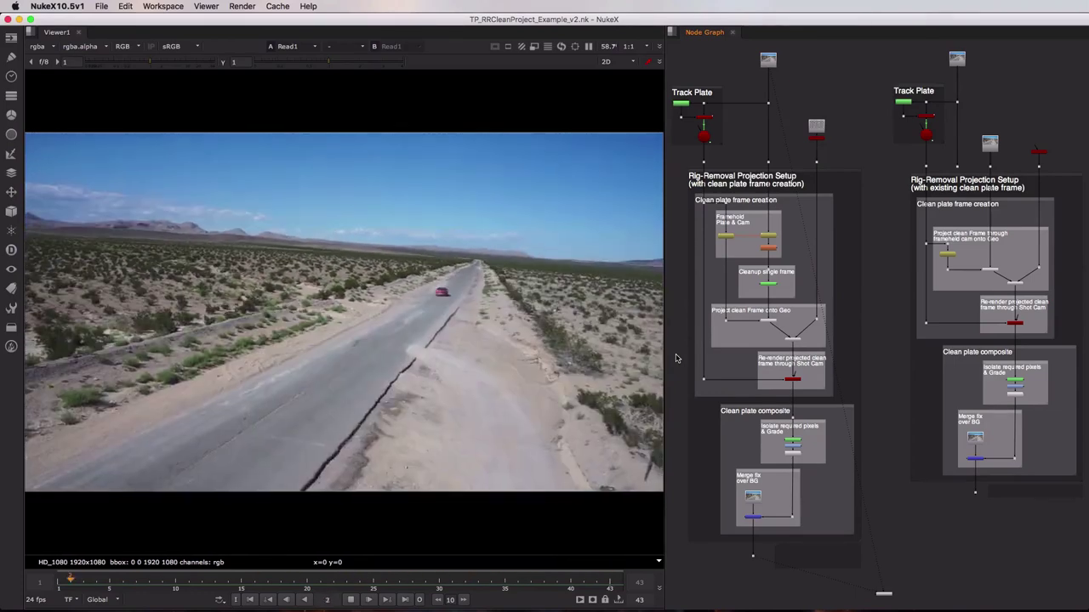
Step: Play the desert road plate in the viewer and stop at frame 28
{"action": "left_click", "coordinate": [353, 600]}
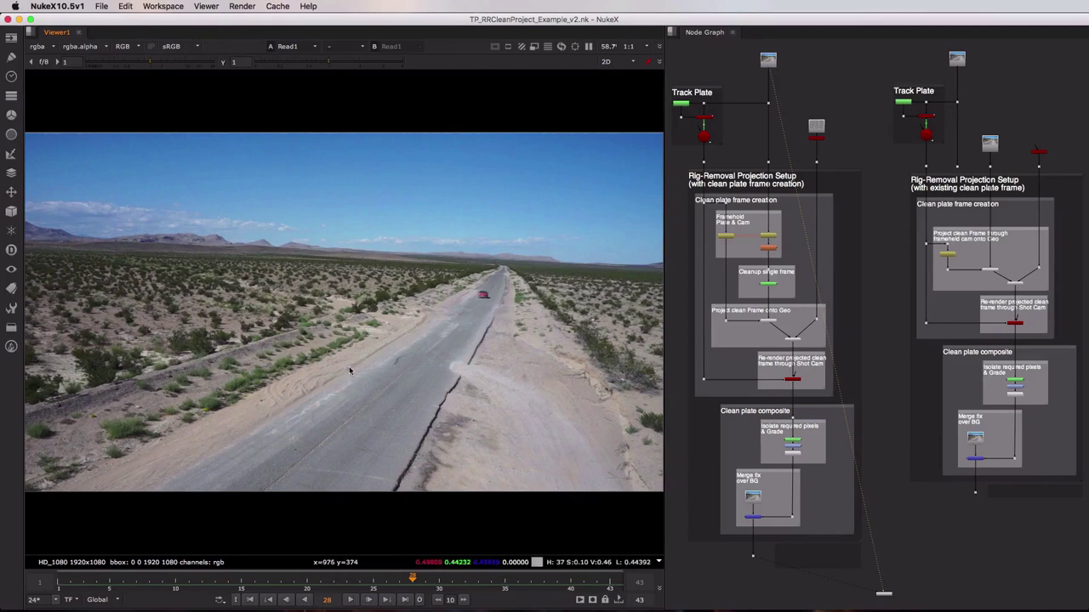
Step: View the Dot31 cleaned result, then select the Cleanup single frame and source Read nodes
{"action": "scroll", "coordinate": [335, 369], "scroll_direction": "up", "scroll_amount": 8}
{"action": "scroll", "coordinate": [335, 368], "scroll_direction": "down", "scroll_amount": 5}
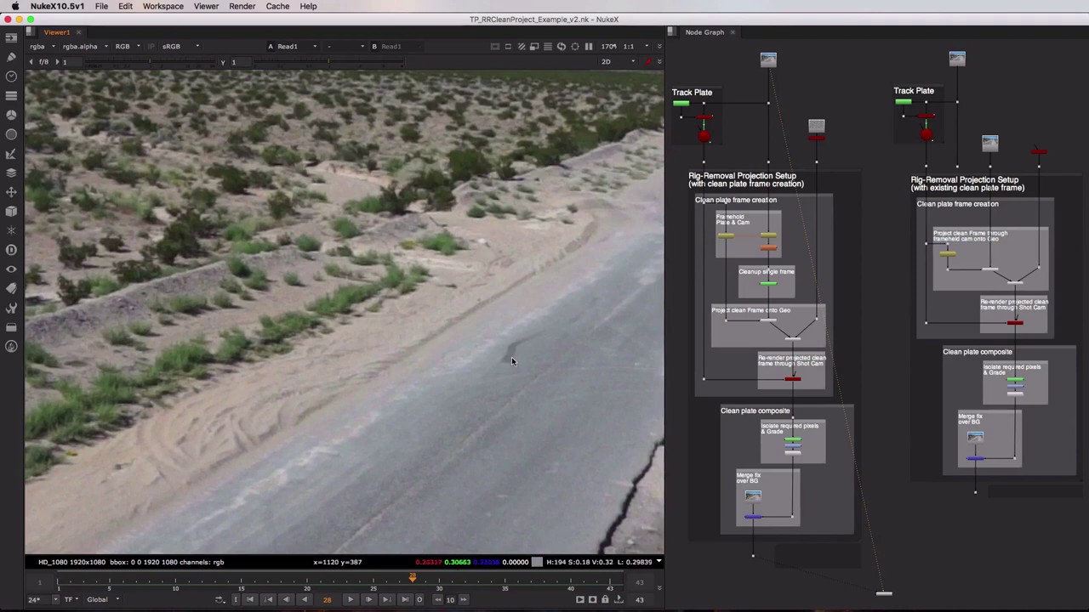
{"action": "key", "text": "1"}
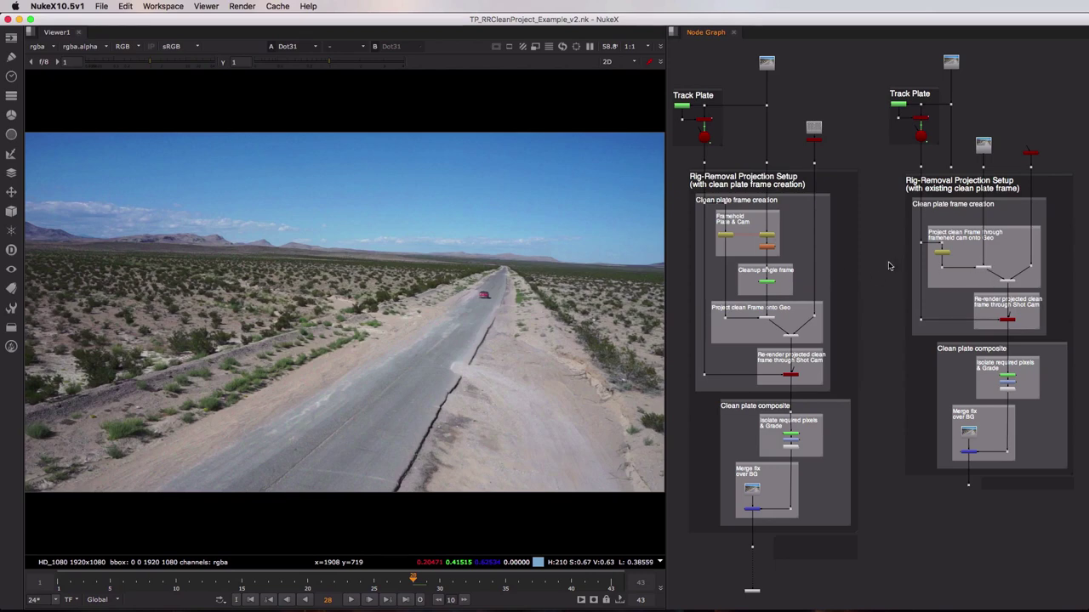
{"action": "left_click", "coordinate": [767, 283]}
{"action": "left_click", "coordinate": [983, 148]}
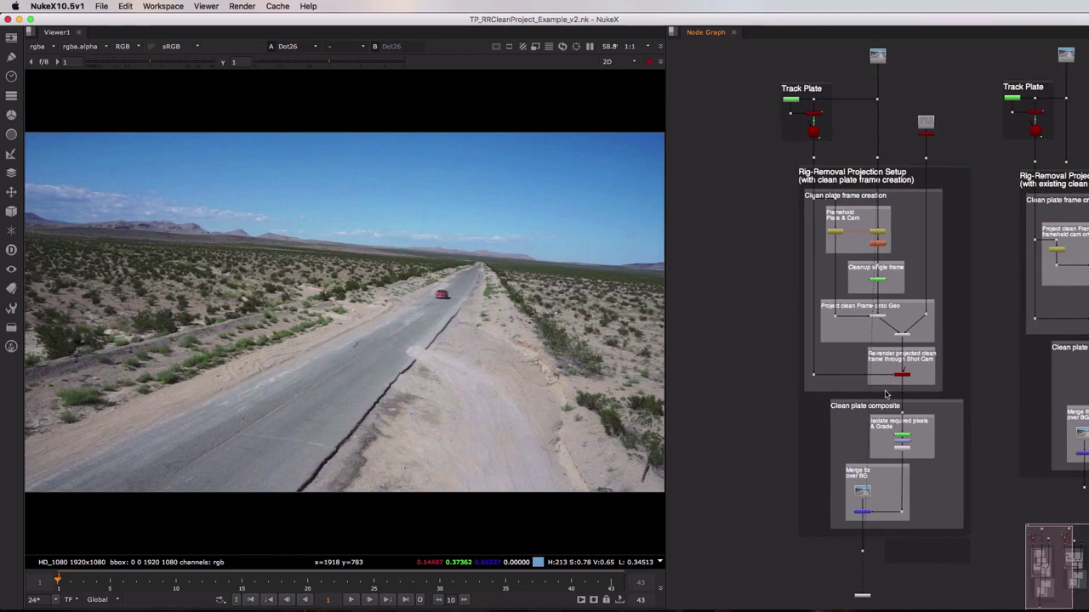
Step: Frame the Track Plate nodes in the graph and select its Plate and Geo dots
{"action": "left_click_drag", "start_coordinate": [752, 45], "coordinate": [952, 153]}
{"action": "key", "text": "f"}
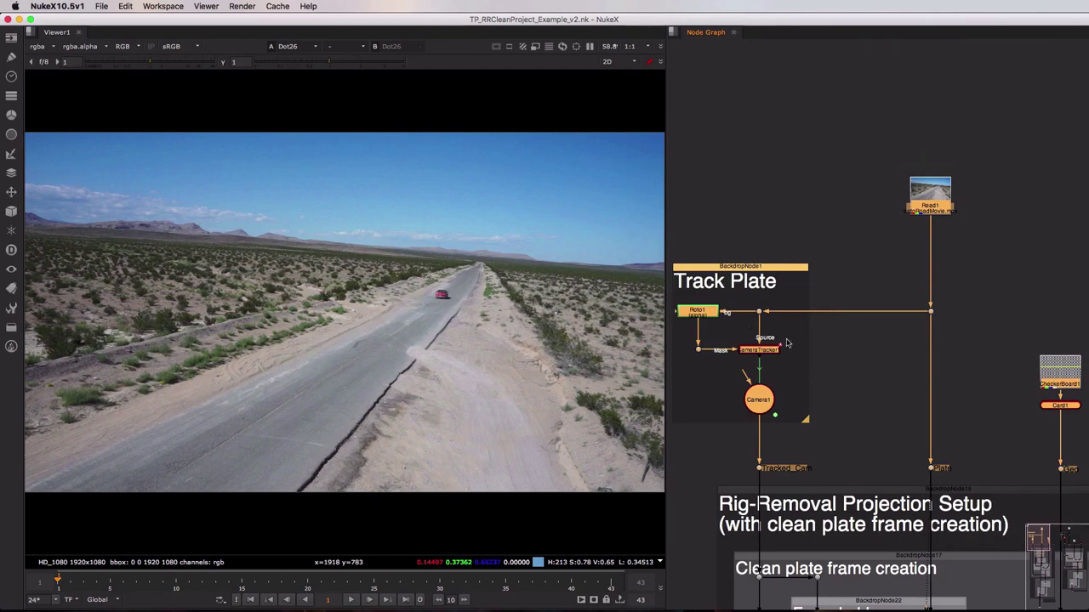
{"action": "left_click", "coordinate": [904, 435]}
{"action": "left_click", "coordinate": [931, 469]}
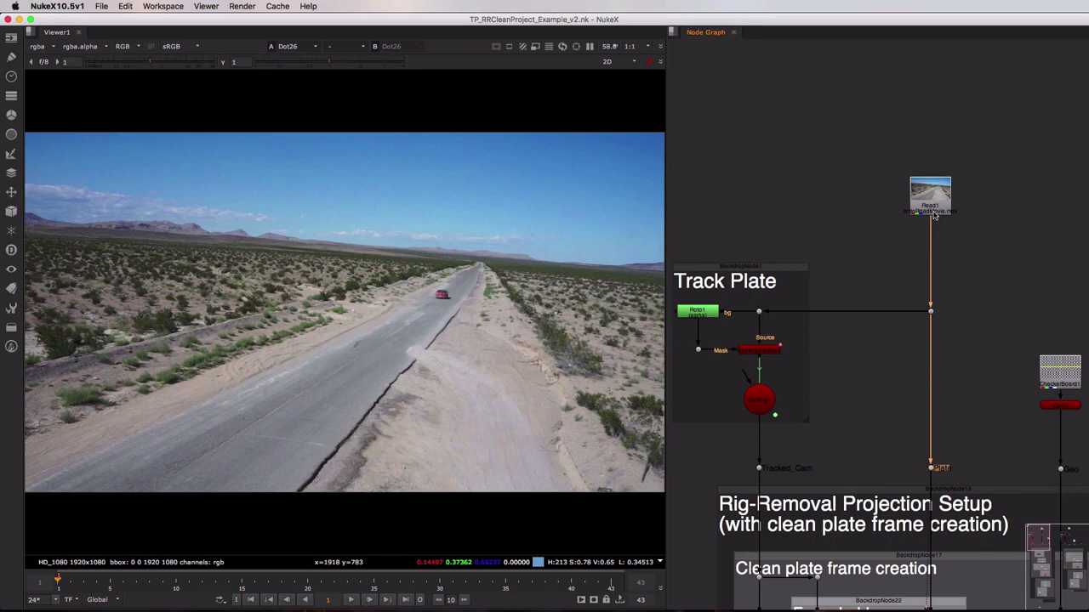
{"action": "left_click", "coordinate": [1061, 470]}
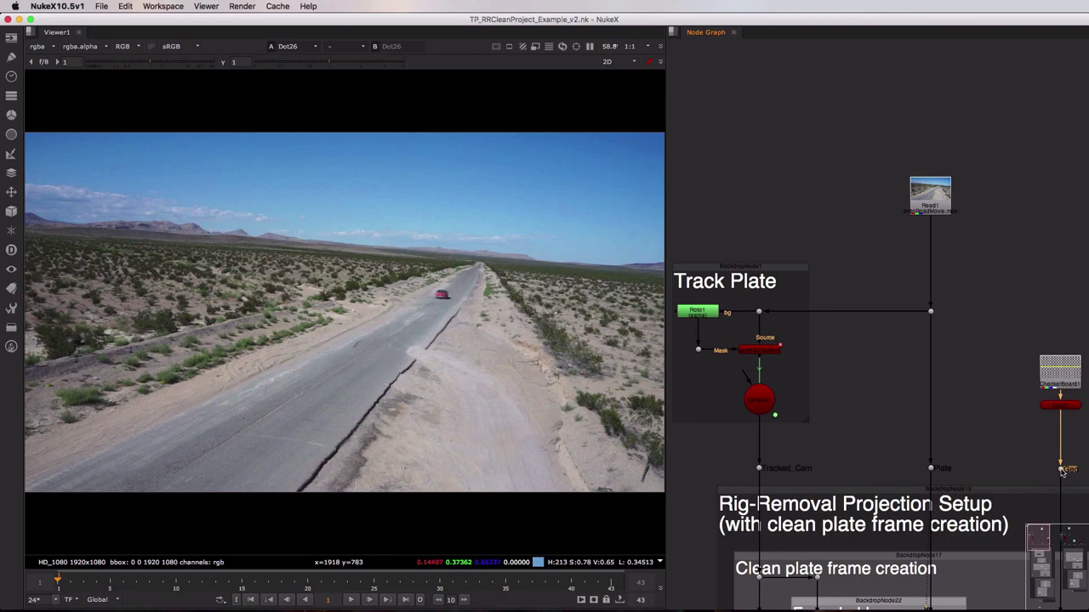
{"action": "key", "text": "Tab"}
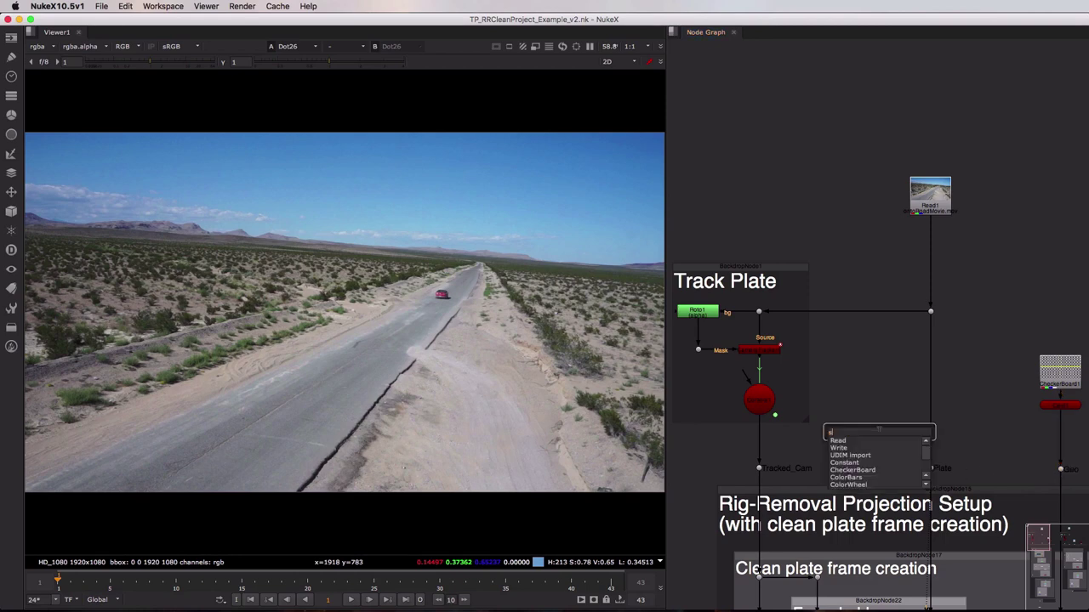
{"action": "type", "text": "sce"}
{"action": "key", "text": "Return"}
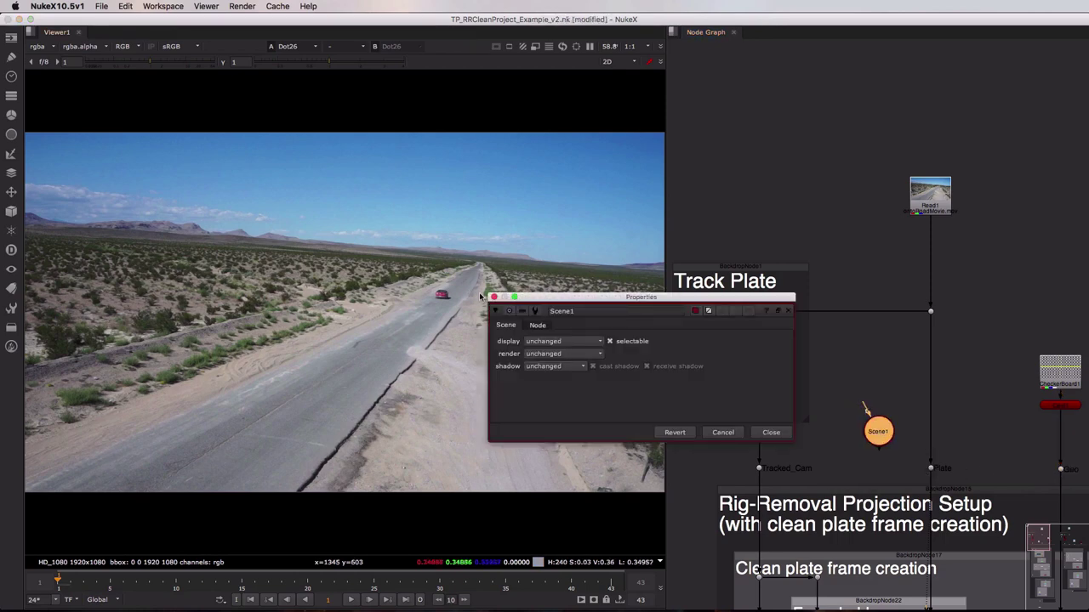
{"action": "left_click", "coordinate": [494, 300]}
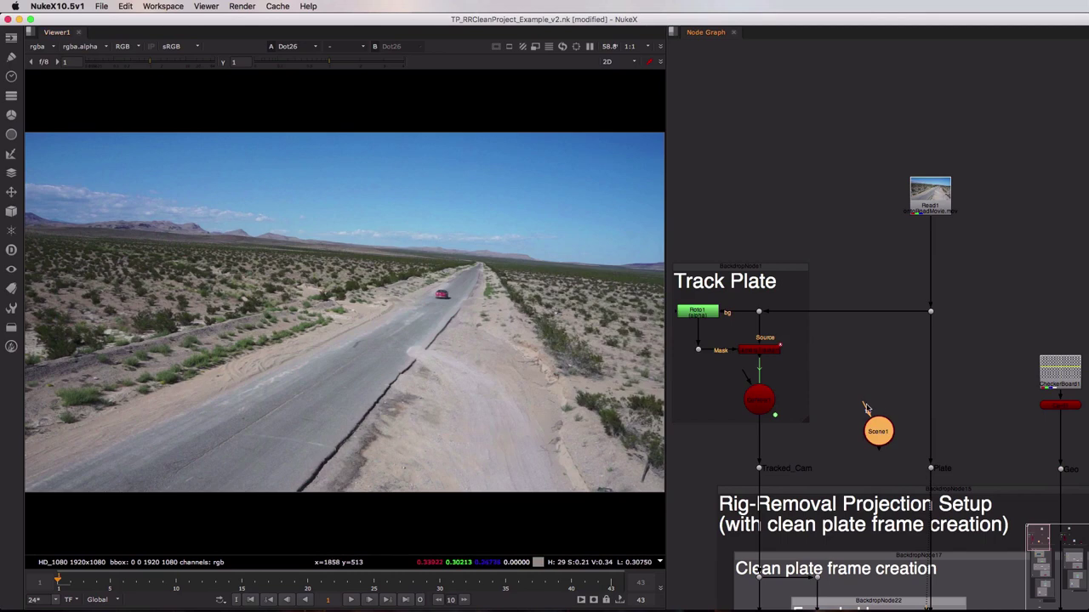
{"action": "left_click_drag", "start_coordinate": [866, 410], "coordinate": [761, 400]}
{"action": "left_click_drag", "start_coordinate": [864, 432], "coordinate": [1055, 406]}
{"action": "key", "text": "1"}
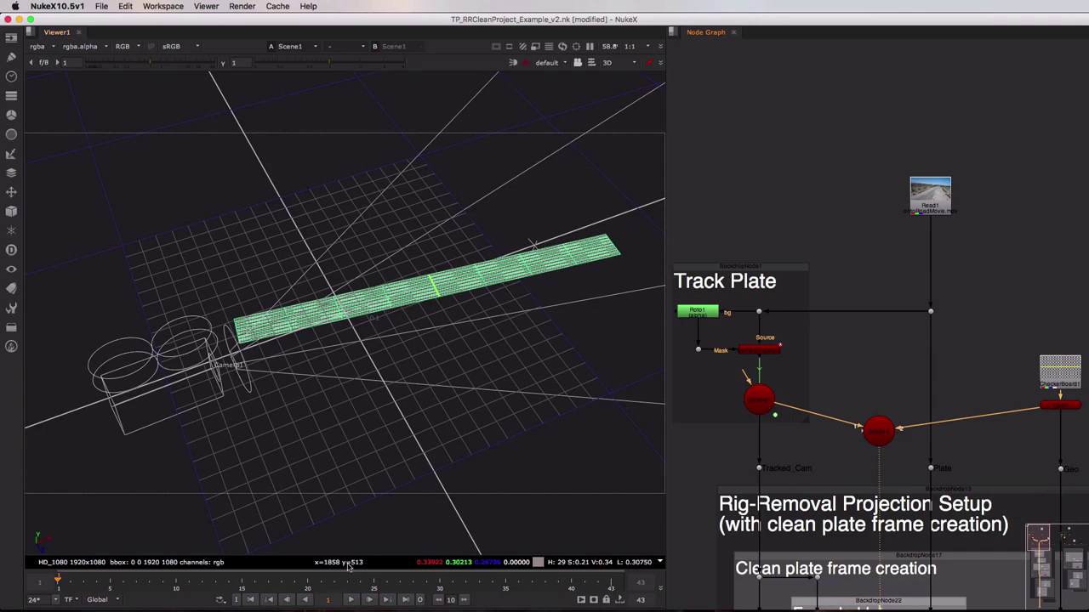
{"action": "left_click", "coordinate": [352, 599]}
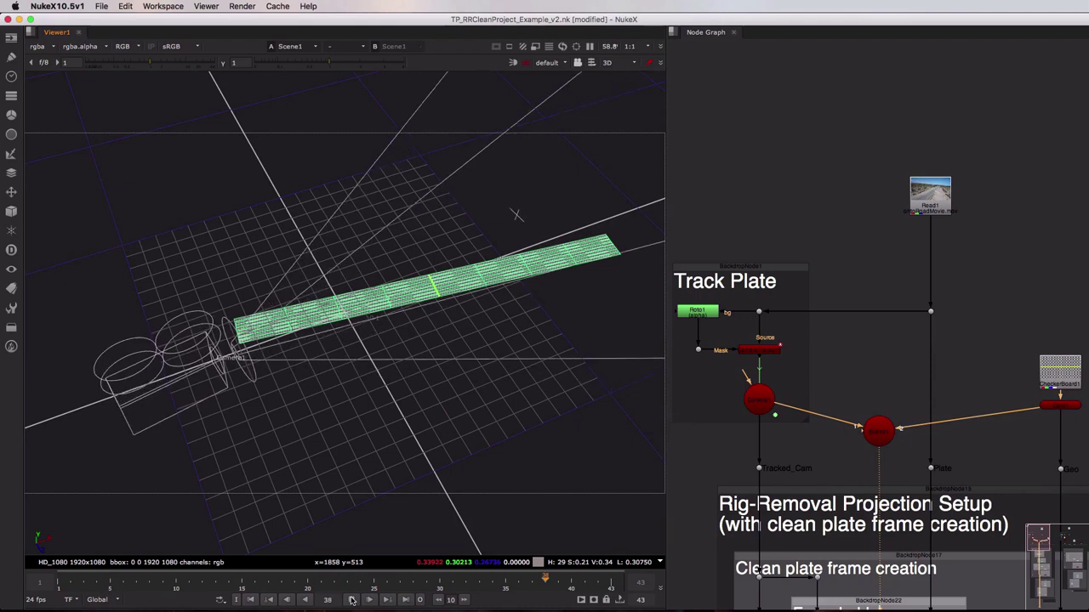
{"action": "left_click", "coordinate": [343, 601]}
{"action": "left_click", "coordinate": [250, 600]}
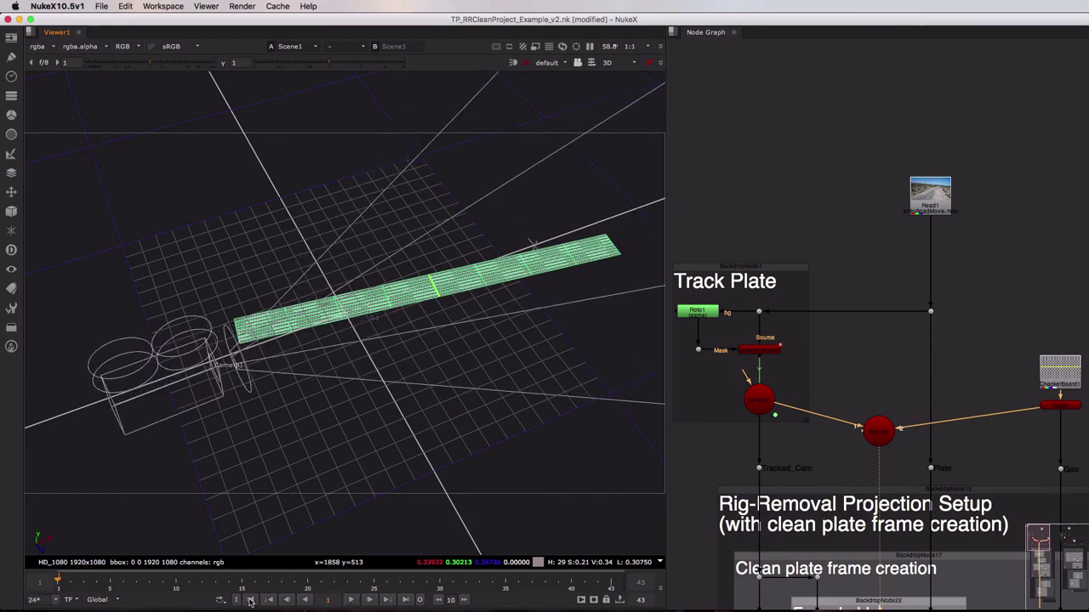
{"action": "left_click", "coordinate": [877, 436]}
{"action": "key", "text": "Delete"}
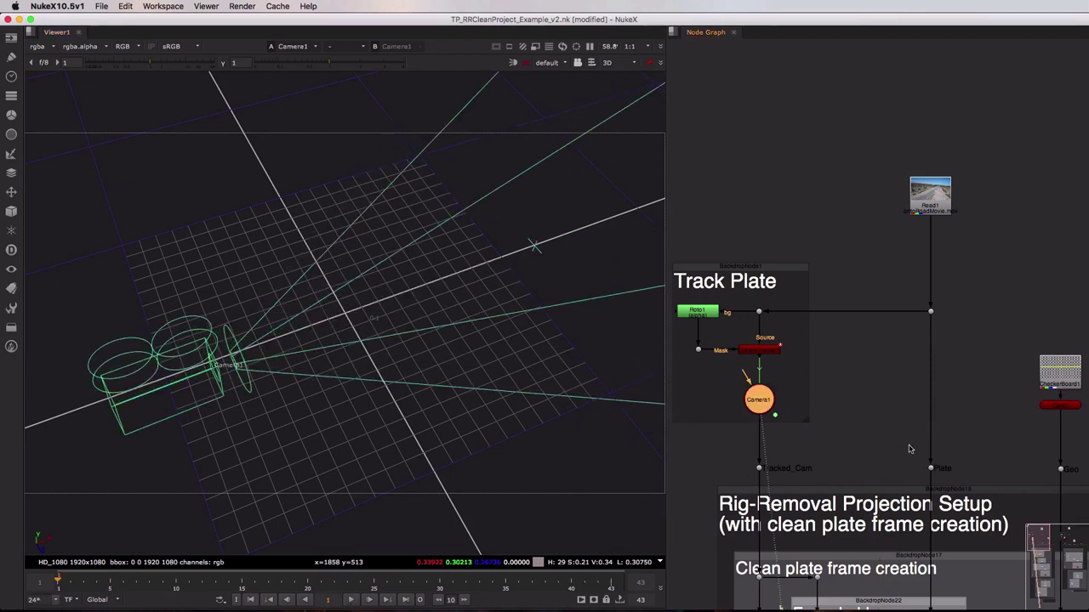
{"action": "left_click", "coordinate": [930, 468]}
{"action": "key", "text": "1"}
{"action": "left_click", "coordinate": [982, 465]}
Step: Pan to the clean plate section and select each backdrop, Framehold Plate & Cam to Re-render
{"action": "scroll", "coordinate": [975, 524], "scroll_direction": "down", "scroll_amount": 5}
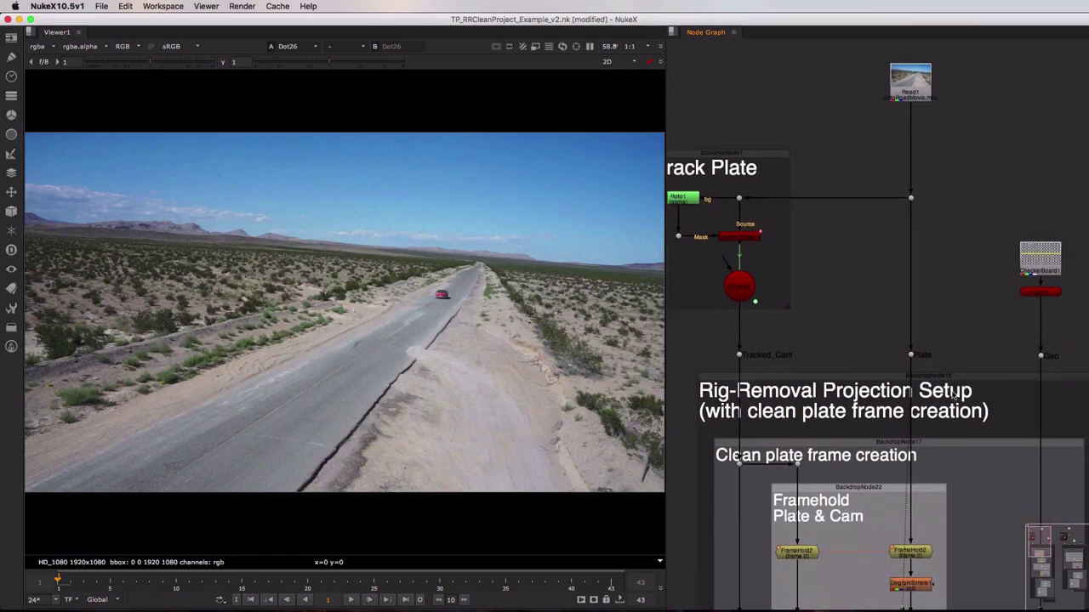
{"action": "middle_click_drag", "start_coordinate": [953, 320], "coordinate": [951, 161]}
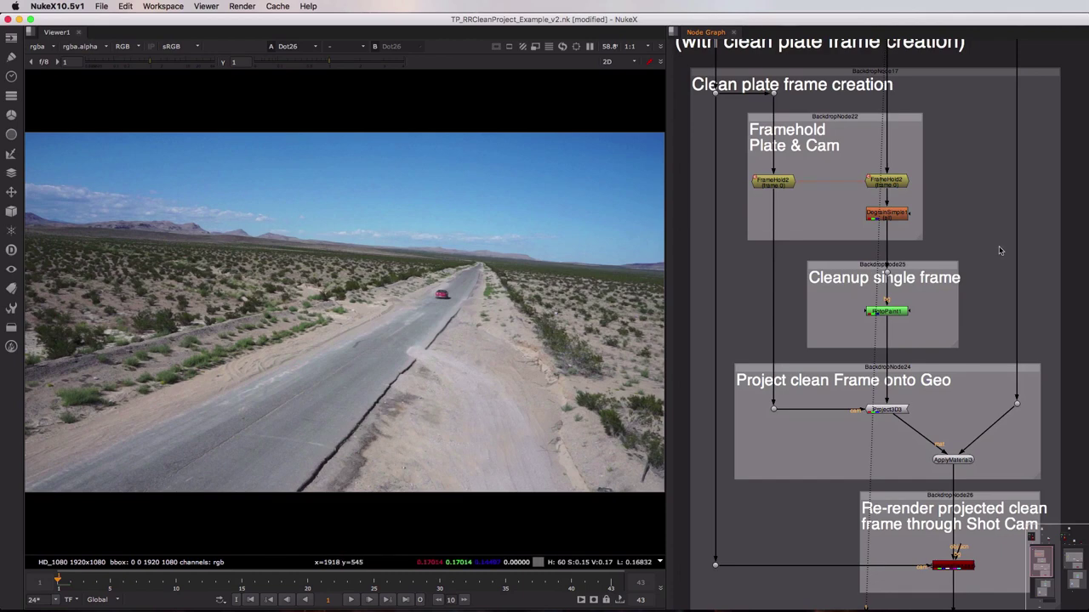
{"action": "left_click", "coordinate": [860, 121]}
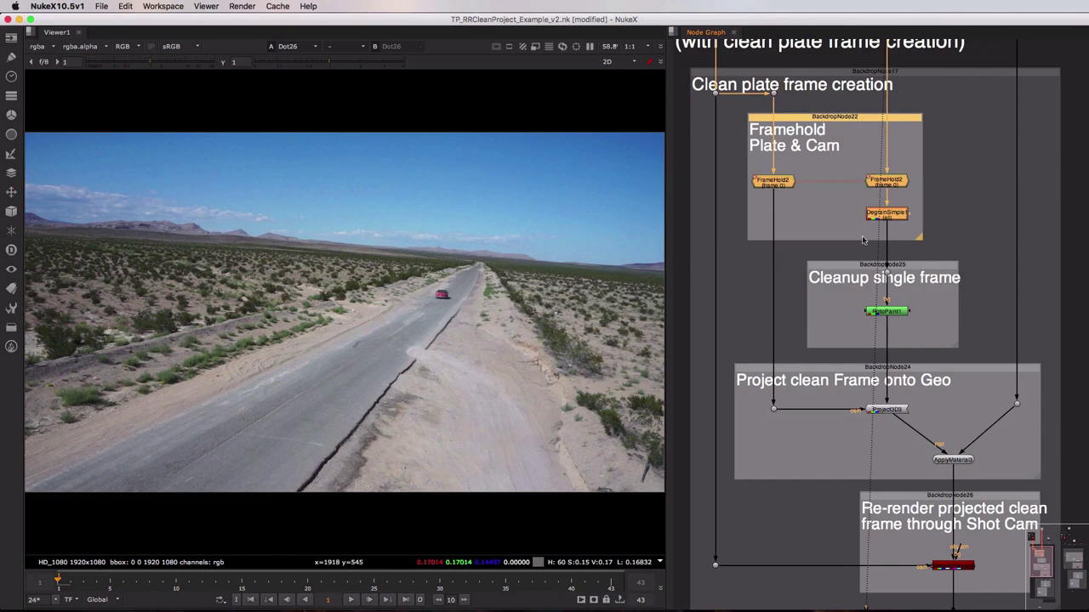
{"action": "left_click", "coordinate": [849, 265]}
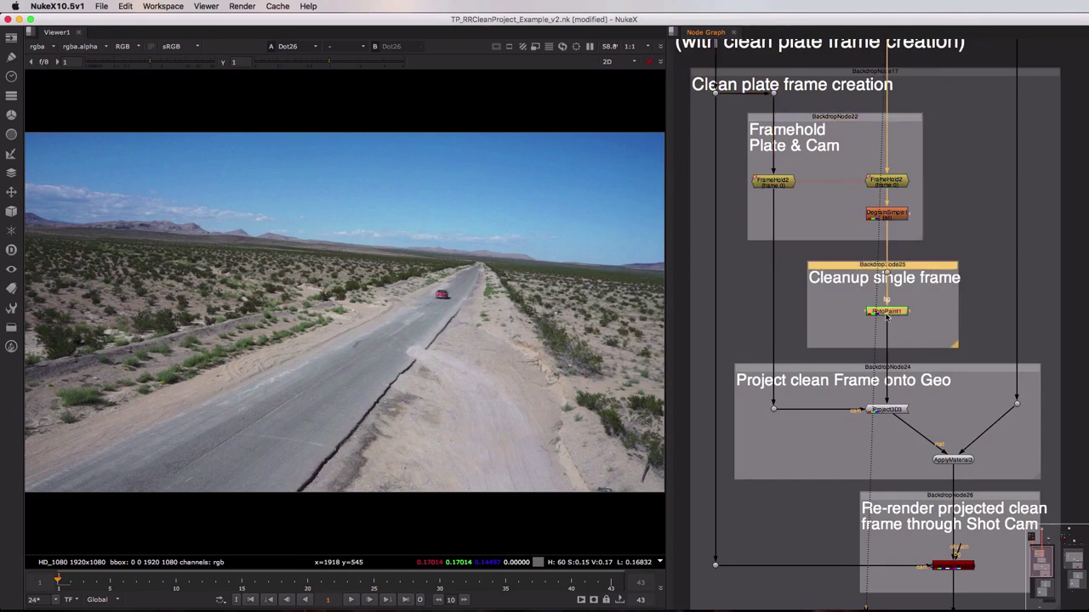
{"action": "left_click", "coordinate": [855, 369]}
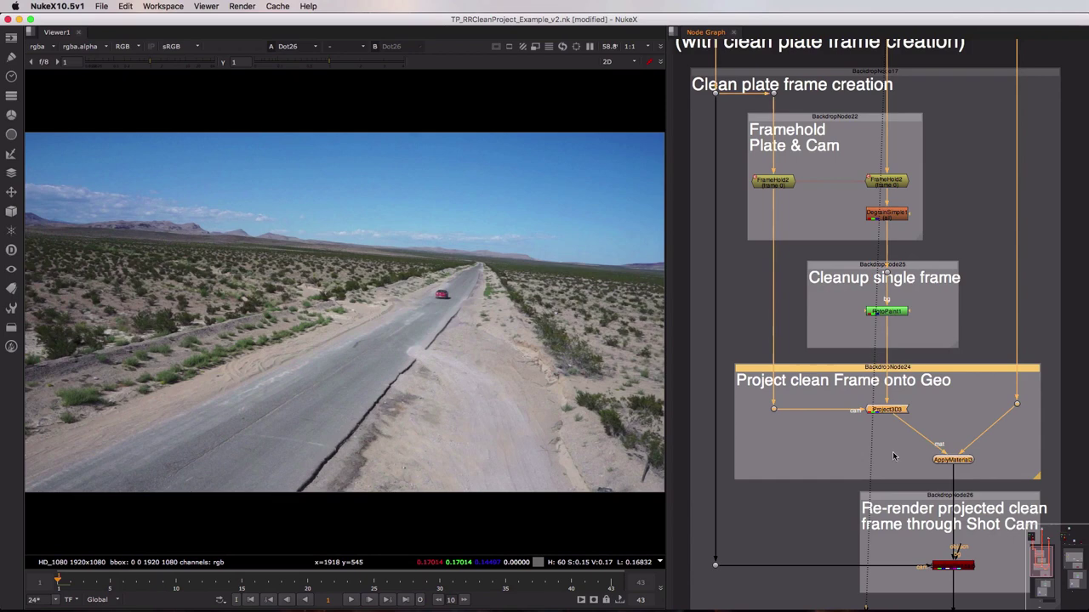
{"action": "left_click", "coordinate": [904, 500]}
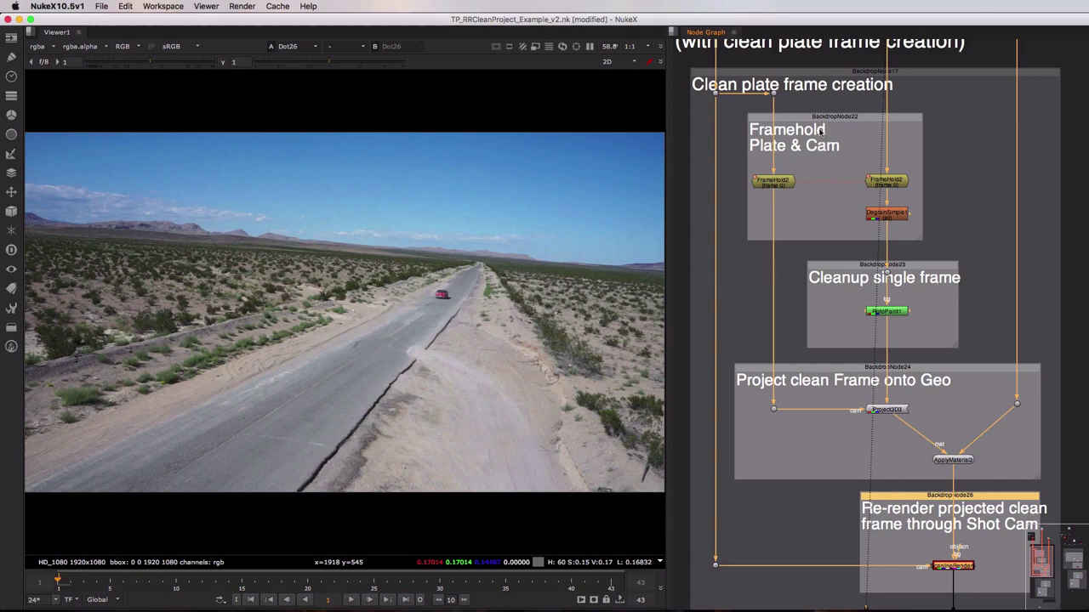
{"action": "left_click", "coordinate": [818, 119]}
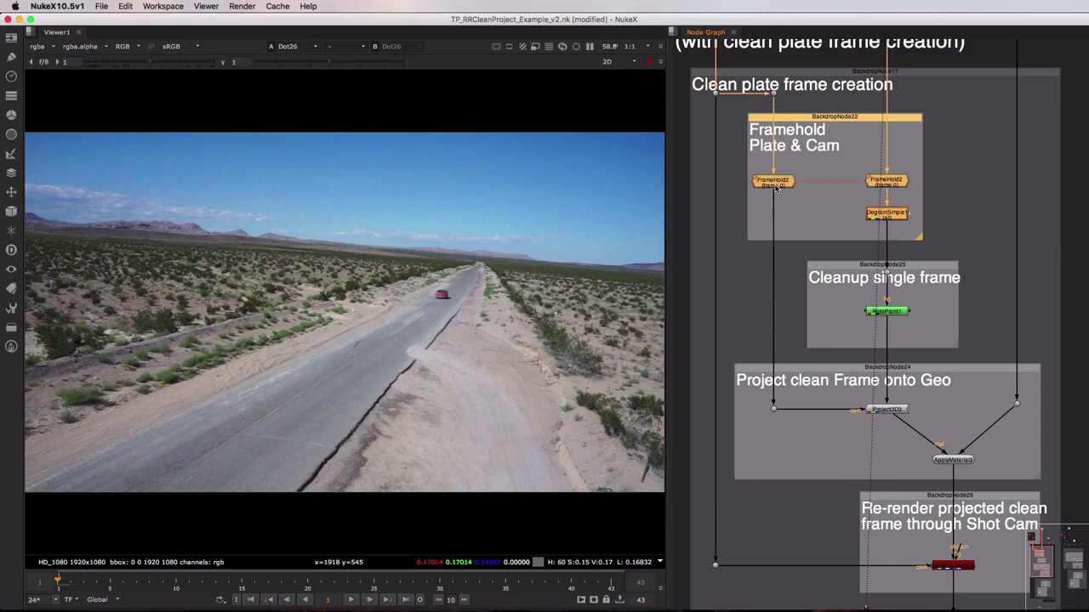
Step: View FrameHold2 through the shot, return to frame 1, and select RotoPaint1
{"action": "left_click", "coordinate": [889, 186]}
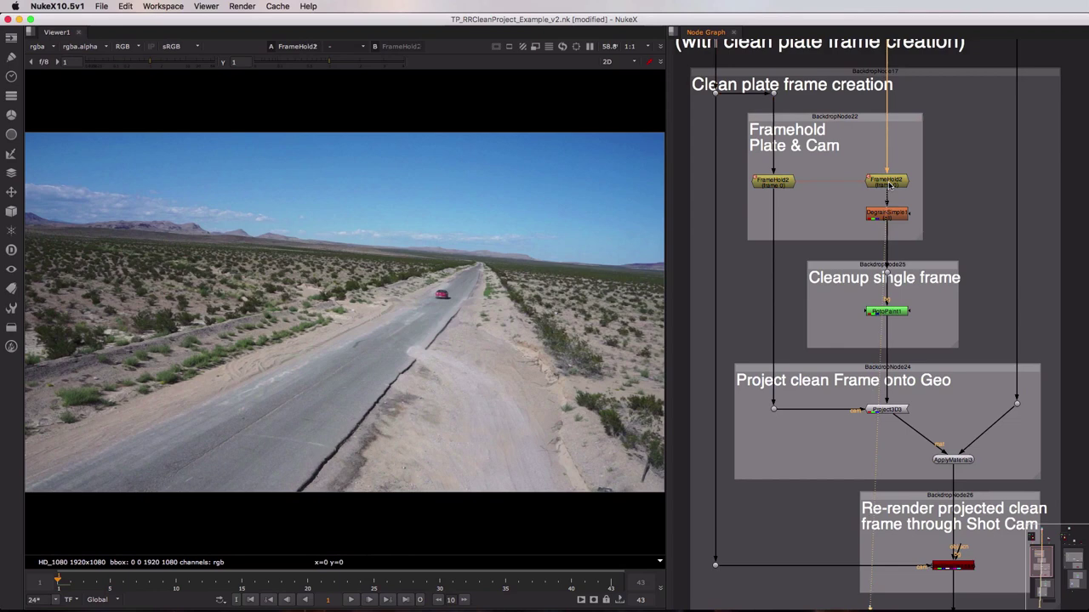
{"action": "left_click", "coordinate": [350, 600]}
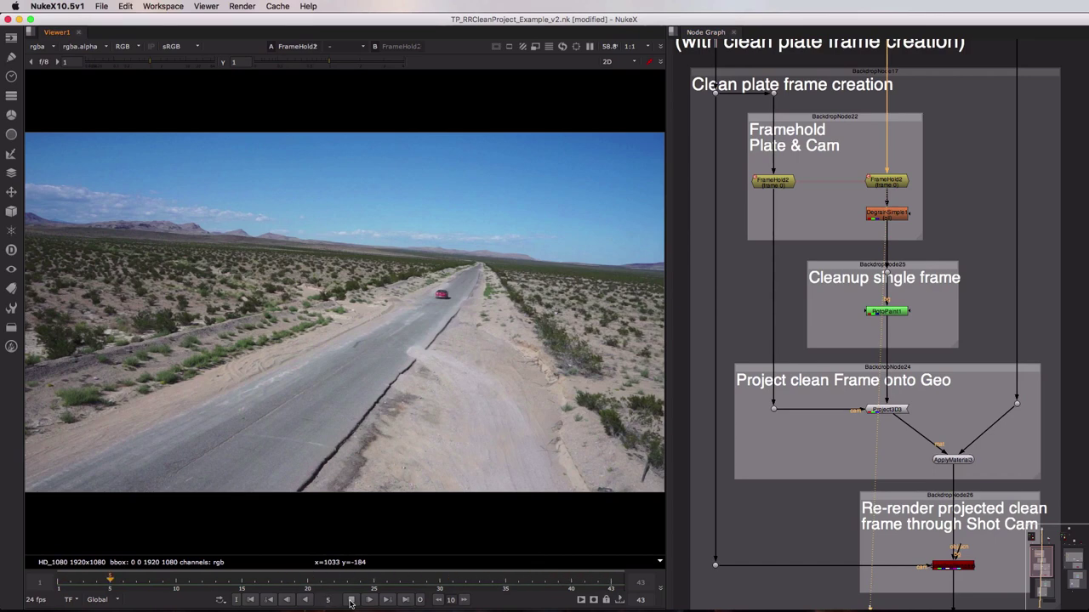
{"action": "left_click", "coordinate": [350, 599]}
{"action": "left_click", "coordinate": [251, 600]}
{"action": "left_click", "coordinate": [897, 310]}
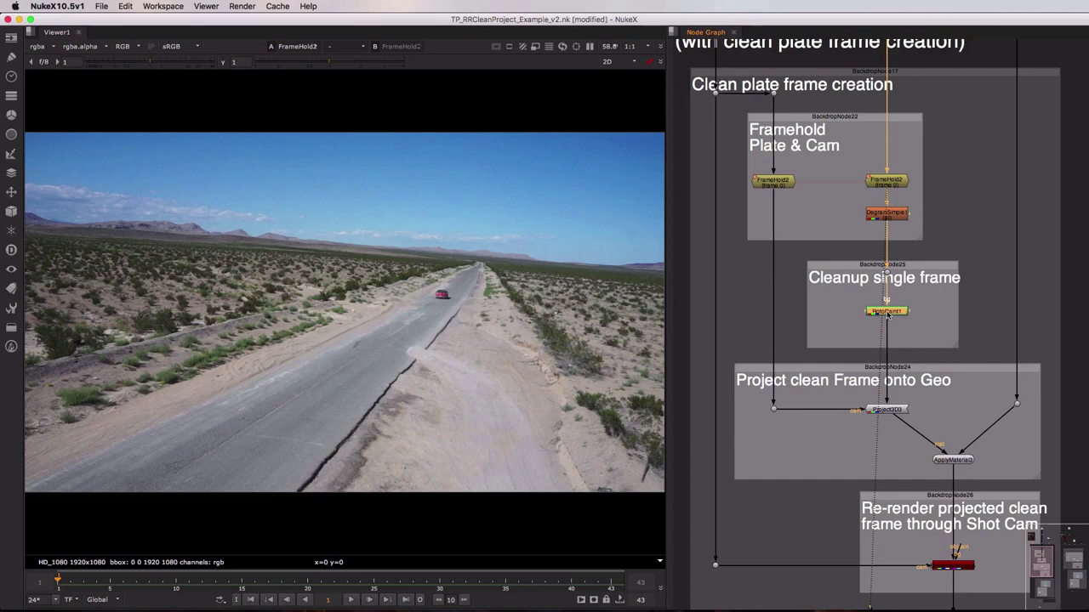
Step: View RotoPaint1 and toggle it to compare the tire-mark cleanup against the plate
{"action": "key", "text": "1"}
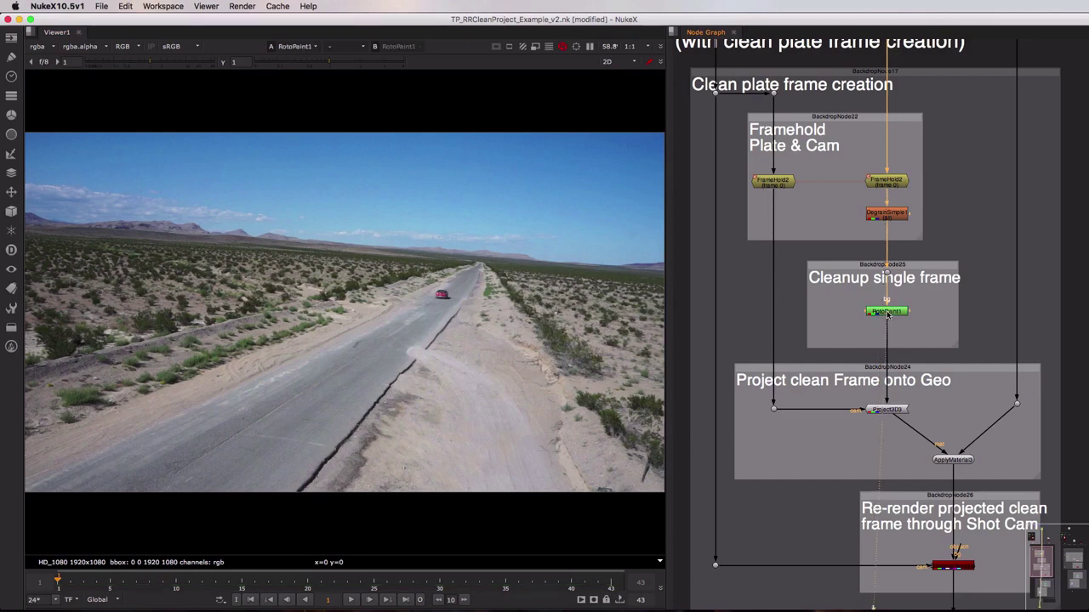
{"action": "left_click", "coordinate": [889, 313]}
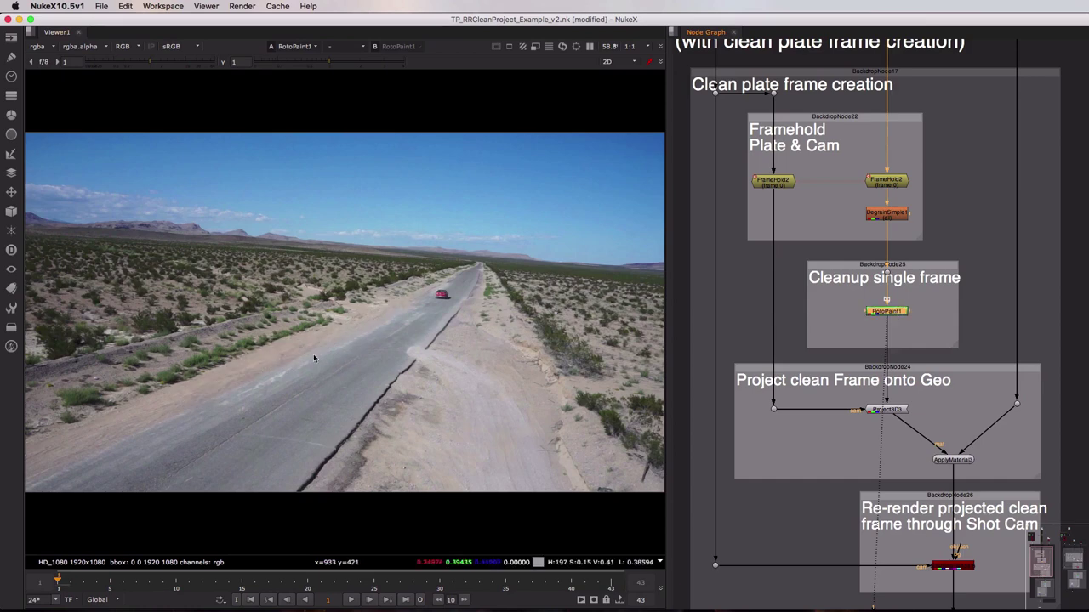
{"action": "scroll", "coordinate": [307, 355], "scroll_direction": "up", "scroll_amount": 5}
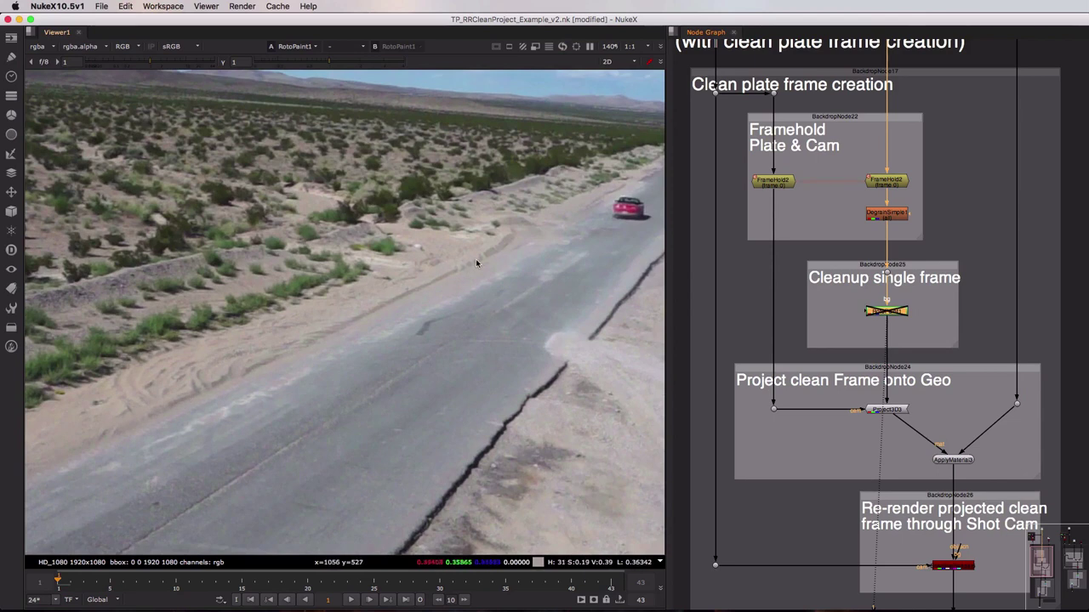
{"action": "key", "text": "d"}
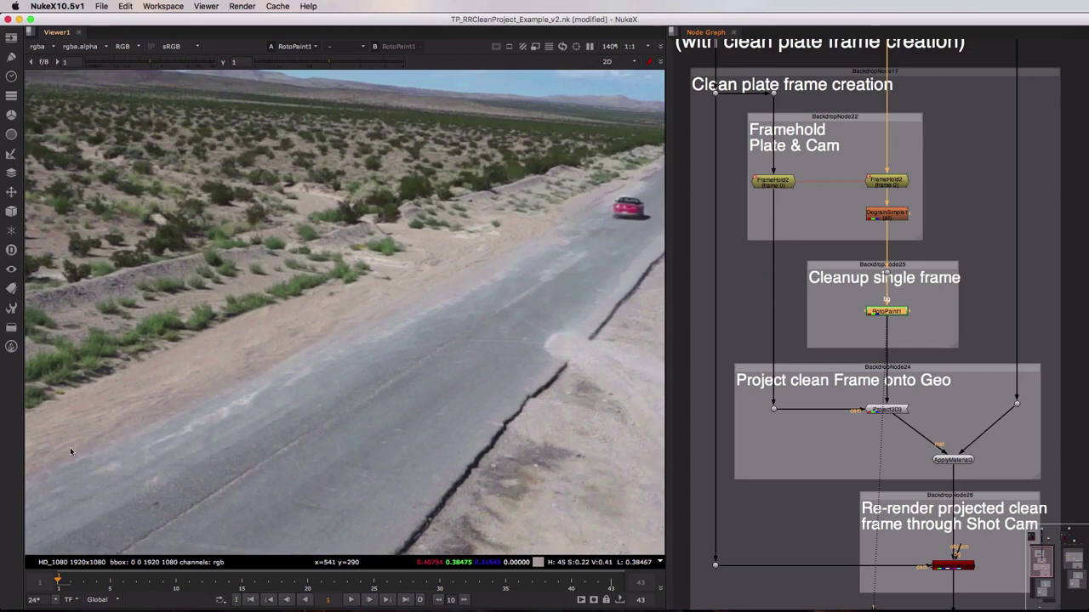
{"action": "key", "text": "d"}
{"action": "key", "text": "d"}
{"action": "key", "text": "f"}
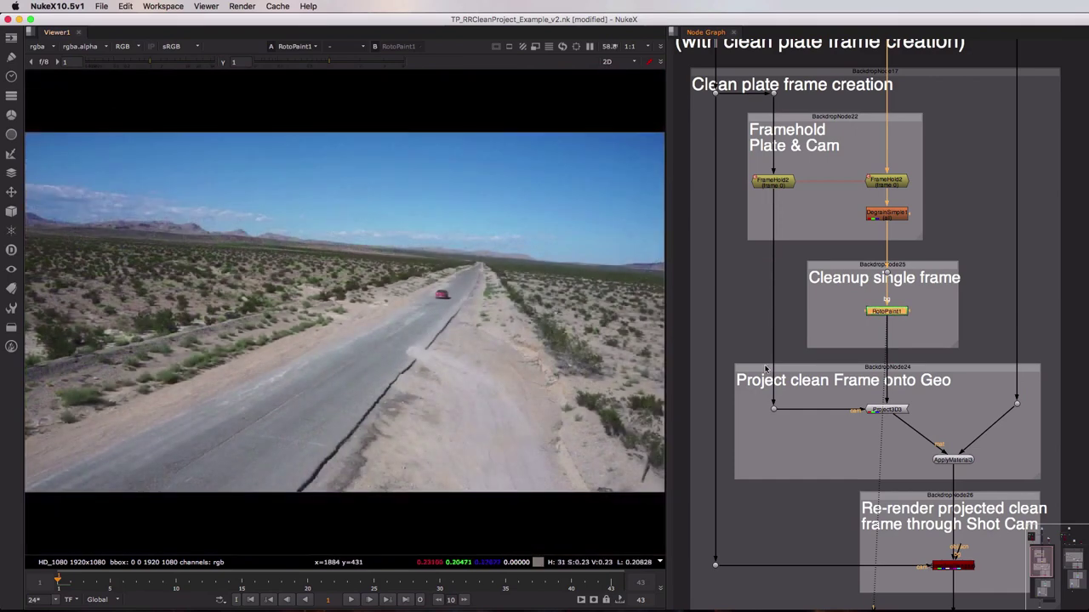
{"action": "left_click", "coordinate": [791, 367]}
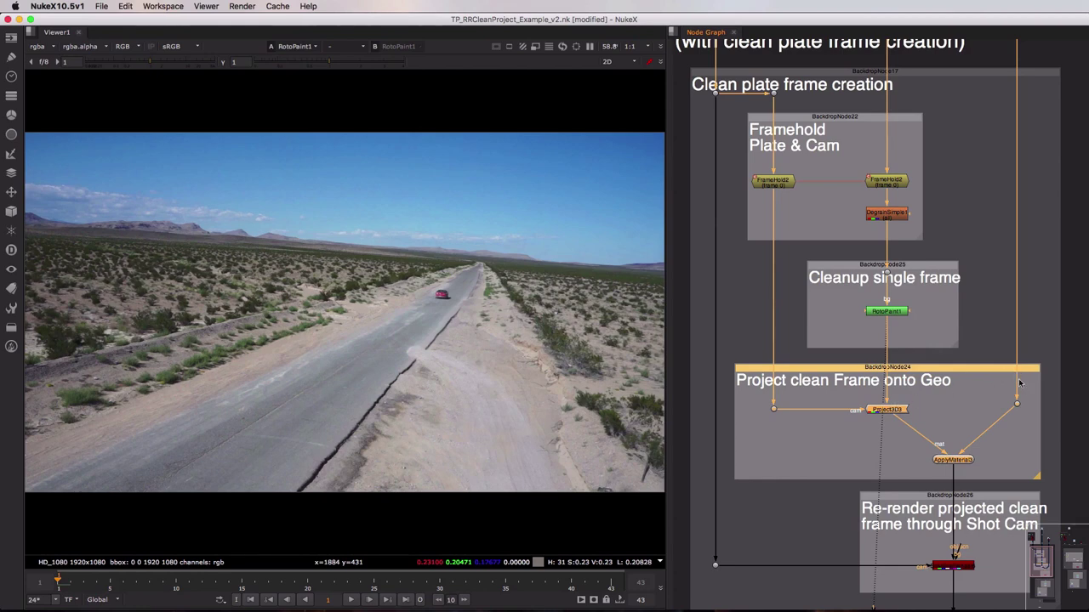
Step: Select Project3D3 and then ApplyMaterial3 in the projection setup
{"action": "left_click", "coordinate": [974, 412]}
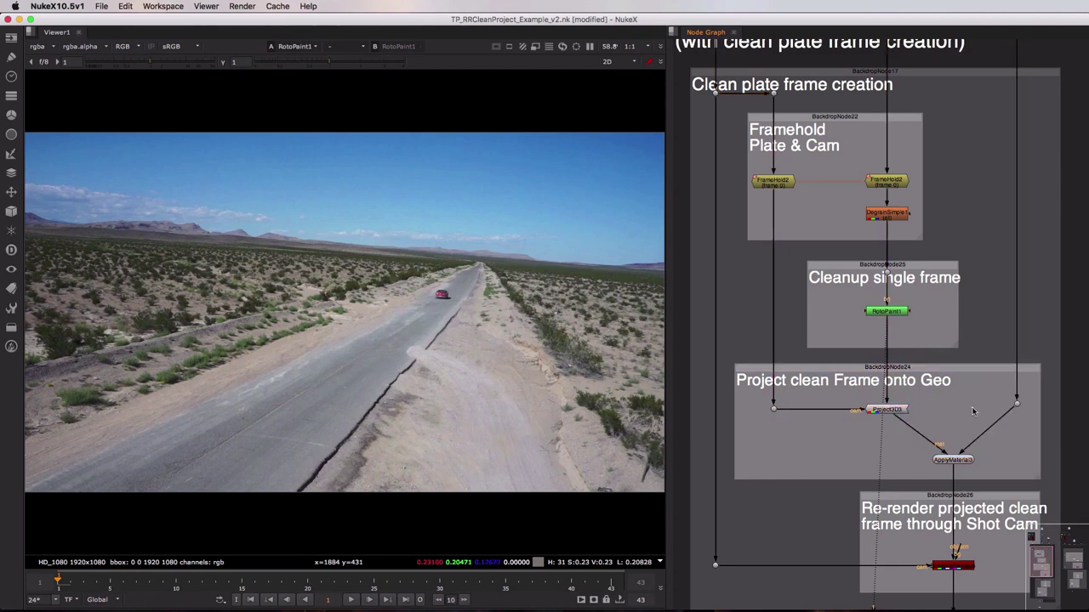
{"action": "left_click", "coordinate": [887, 412]}
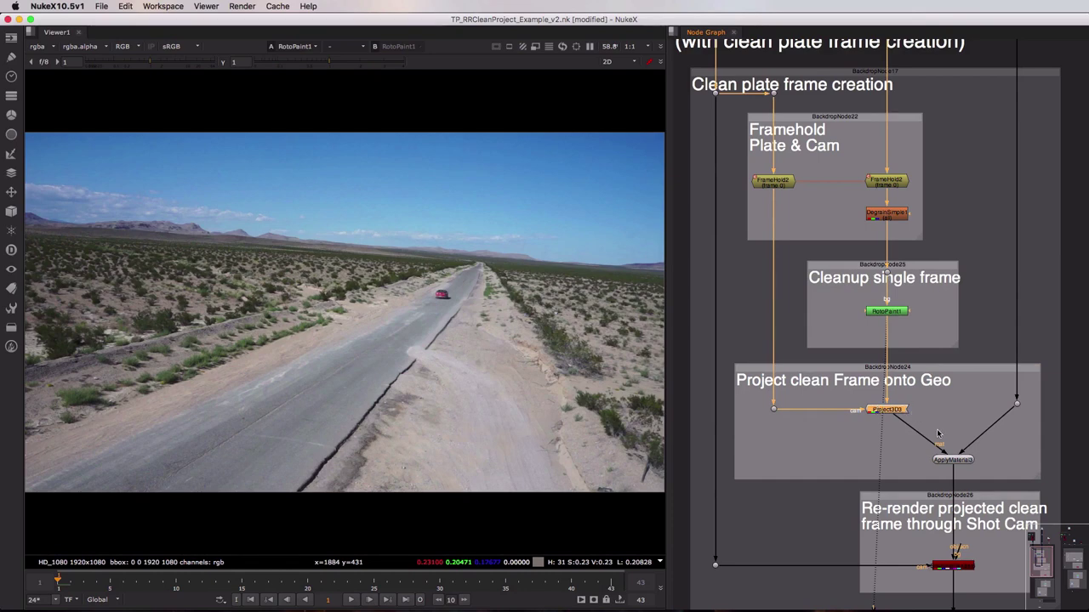
{"action": "left_click", "coordinate": [953, 460]}
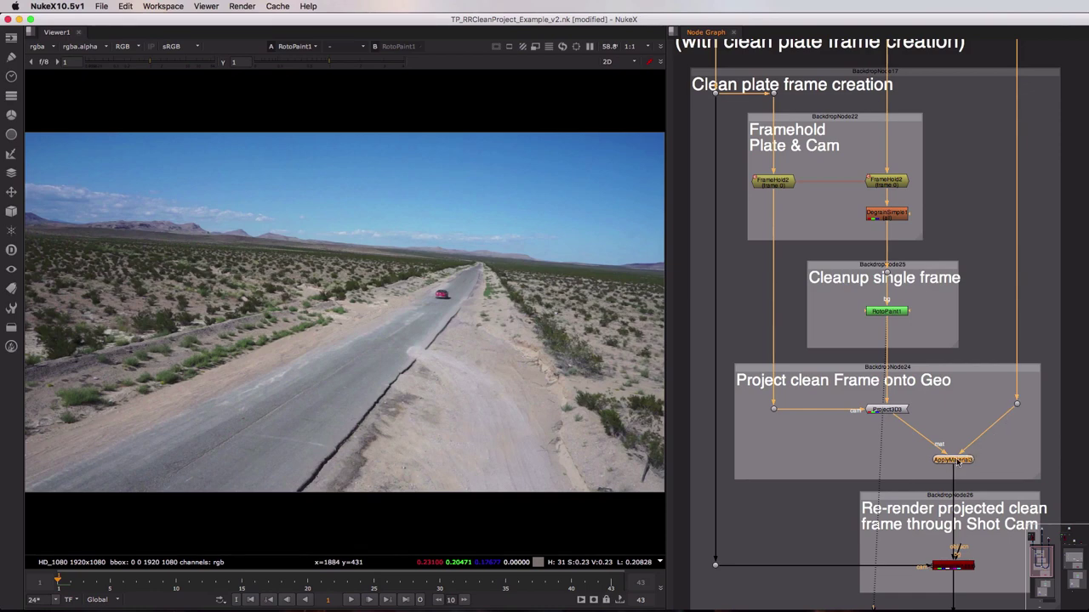
Step: View ApplyMaterial3 in 3D, orbit and play the shot, then select ScanlineRender
{"action": "key", "text": "1"}
{"action": "left_click_drag", "start_coordinate": [567, 360], "coordinate": [527, 365], "text": "ctrl"}
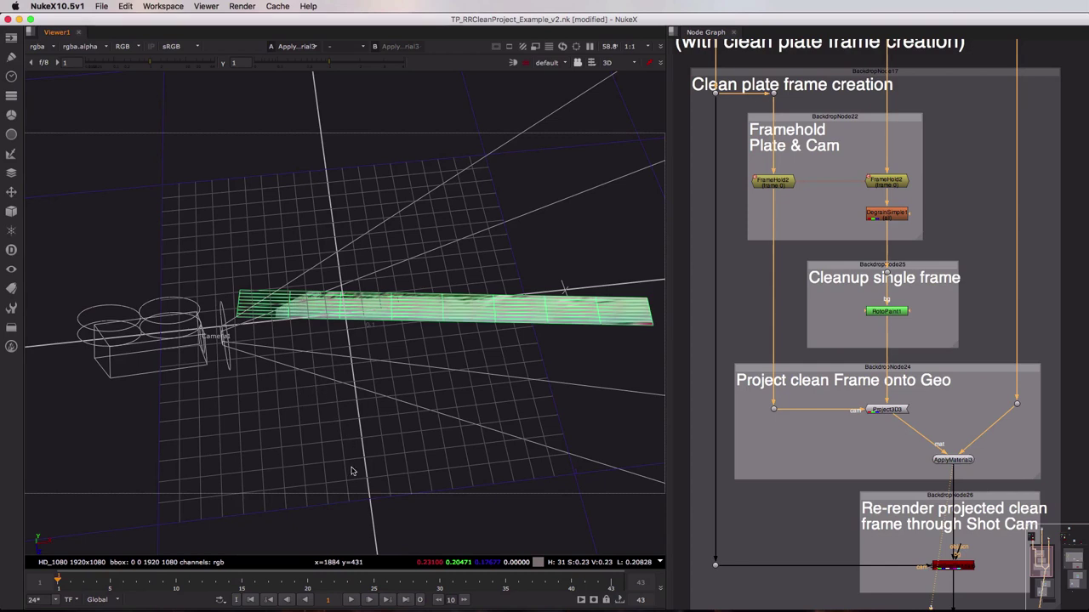
{"action": "left_click", "coordinate": [352, 600]}
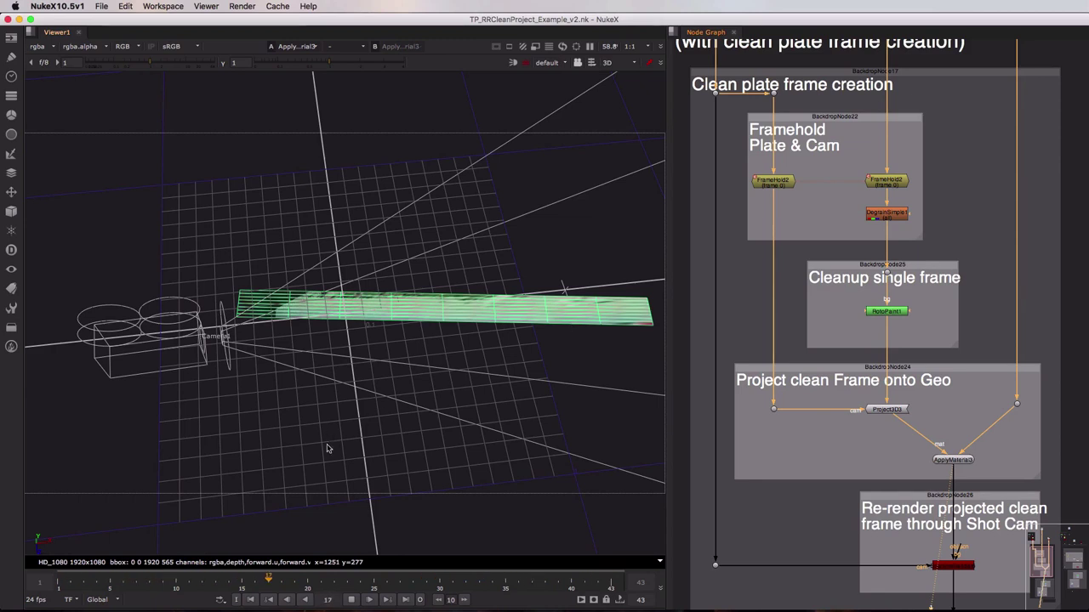
{"action": "left_click", "coordinate": [351, 600]}
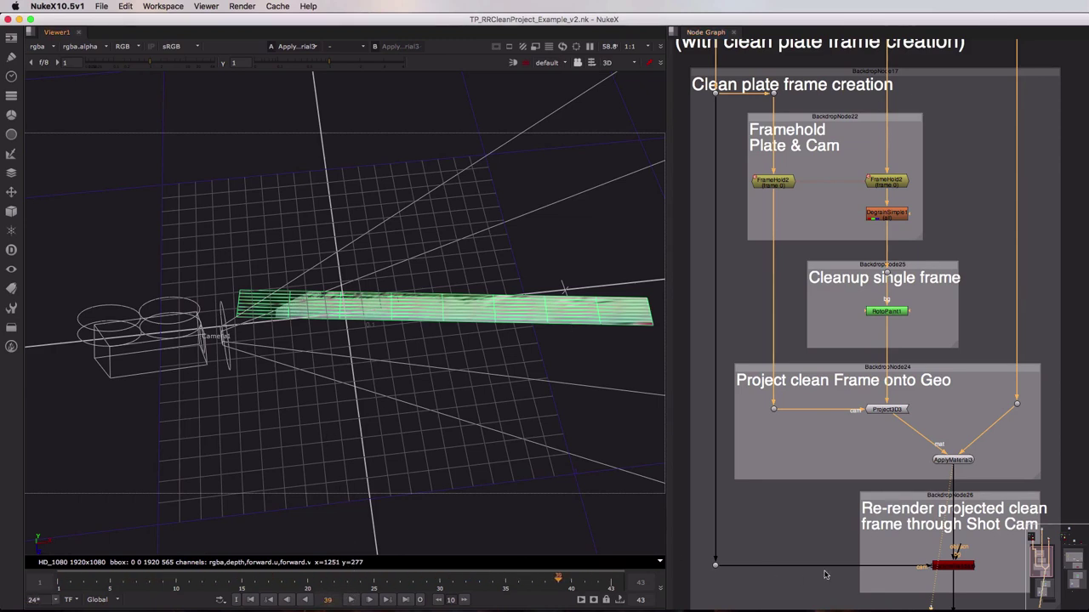
{"action": "left_click", "coordinate": [940, 570]}
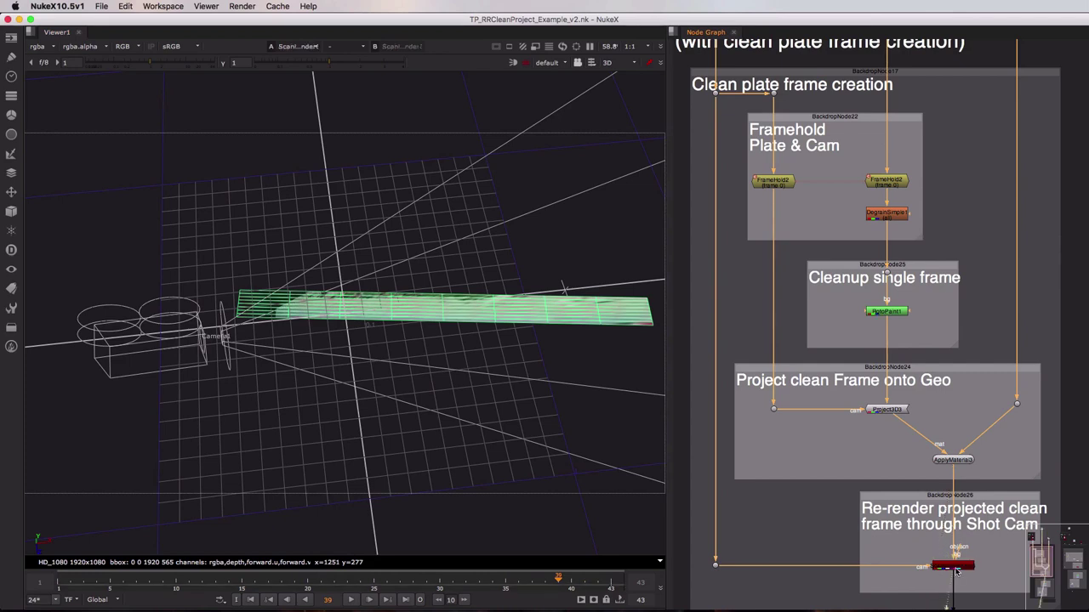
Step: View the ScanlineRender output, check its alpha, return to RGB, and play it
{"action": "key", "text": "1"}
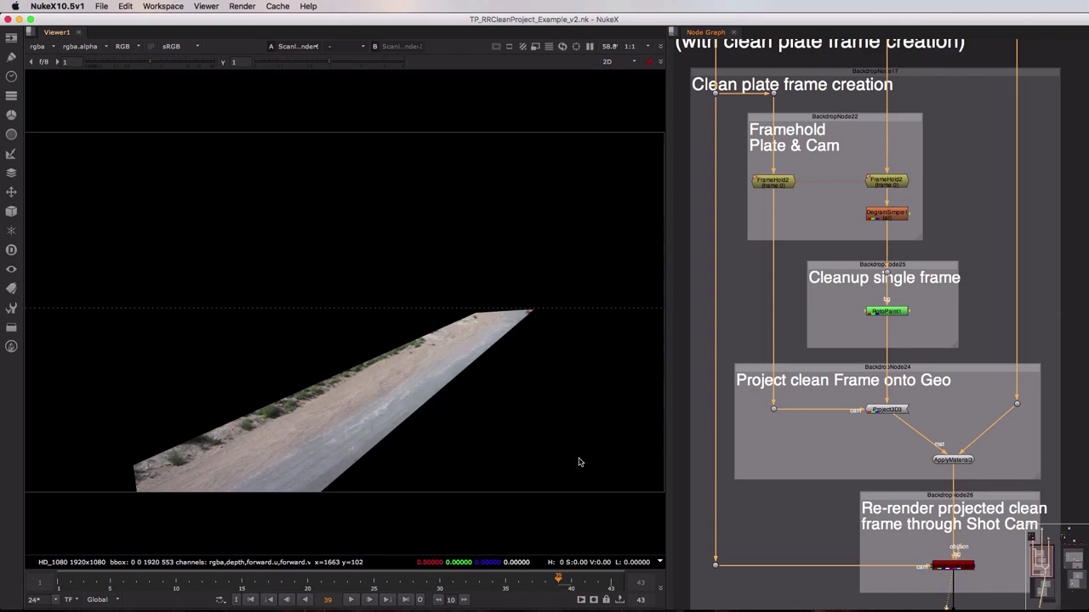
{"action": "key", "text": "a"}
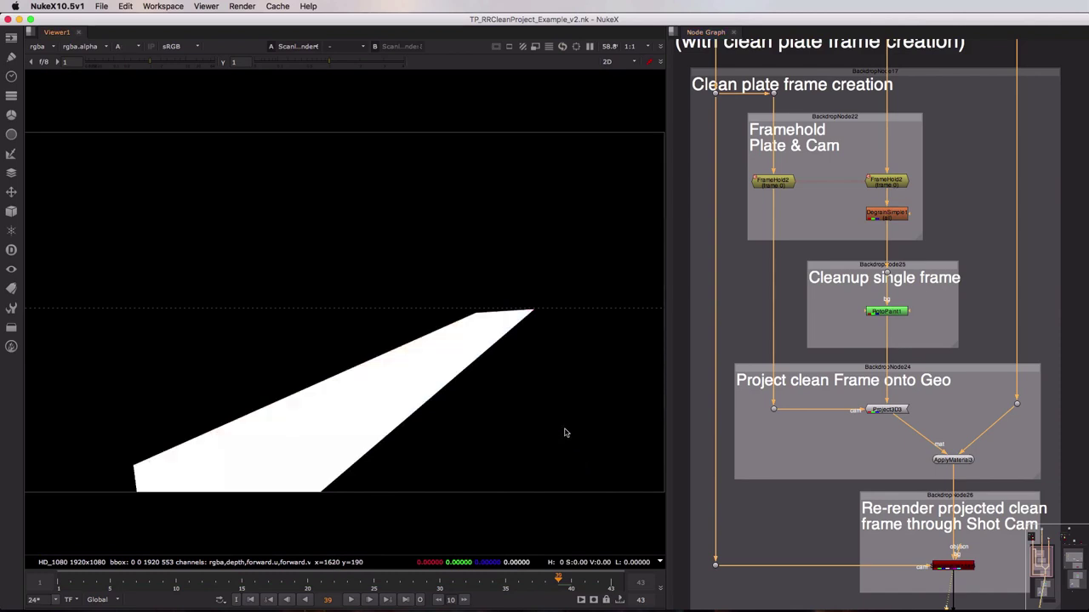
{"action": "key", "text": "a"}
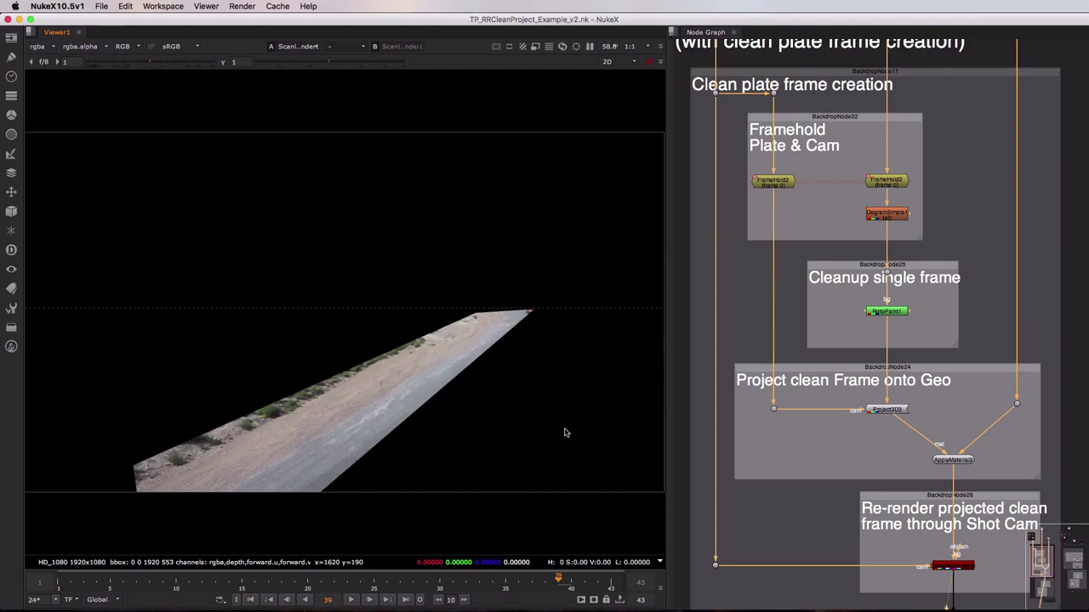
{"action": "left_click", "coordinate": [351, 599]}
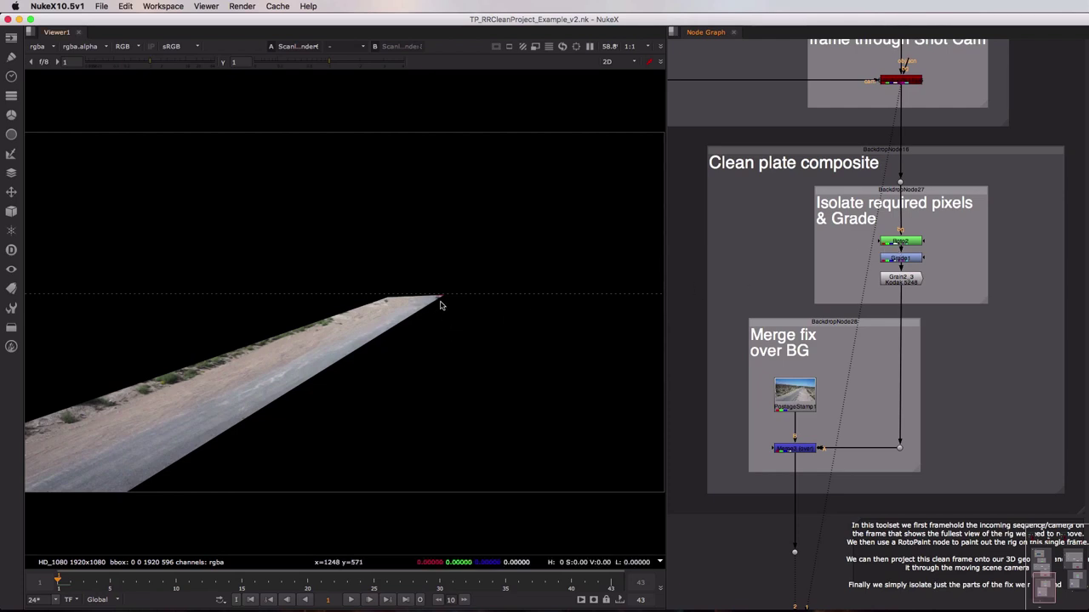
Step: View Roto2, disable Grade1, then view the Grain2_3 output
{"action": "left_click", "coordinate": [913, 243]}
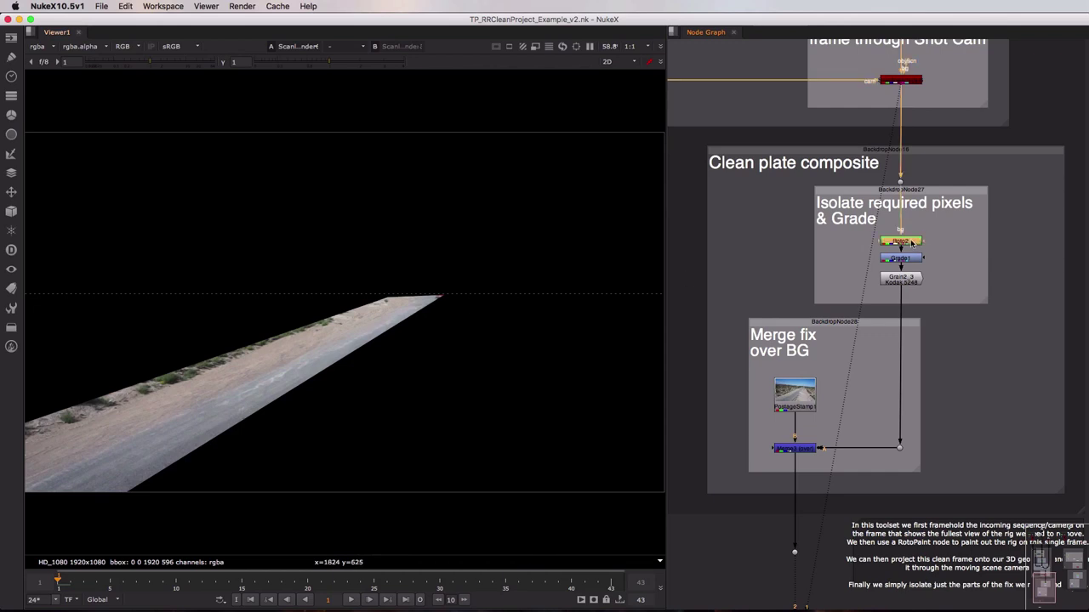
{"action": "key", "text": "1"}
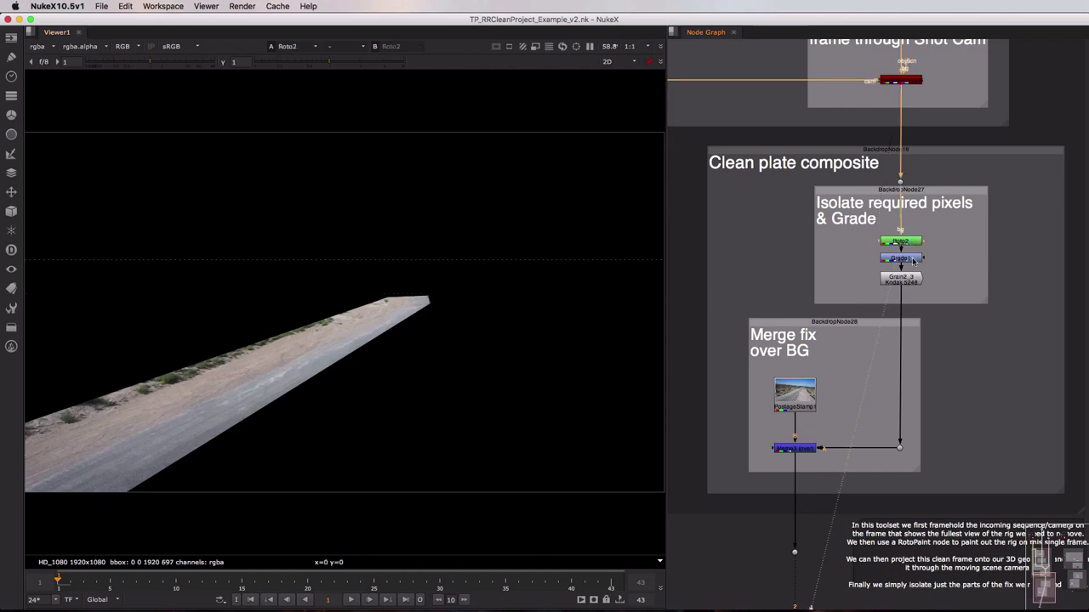
{"action": "left_click", "coordinate": [913, 260]}
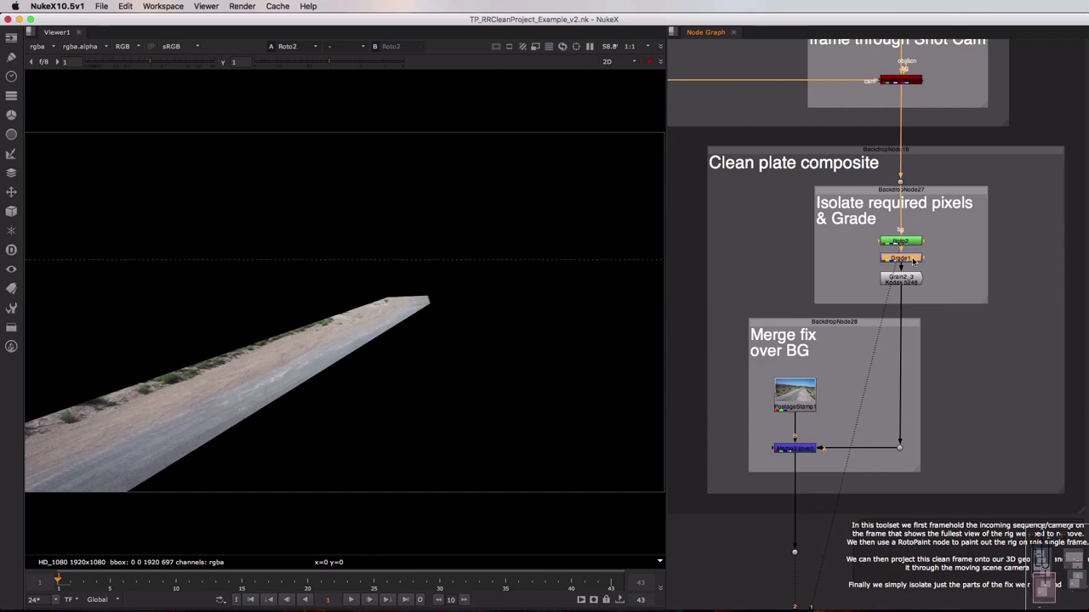
{"action": "key", "text": "d"}
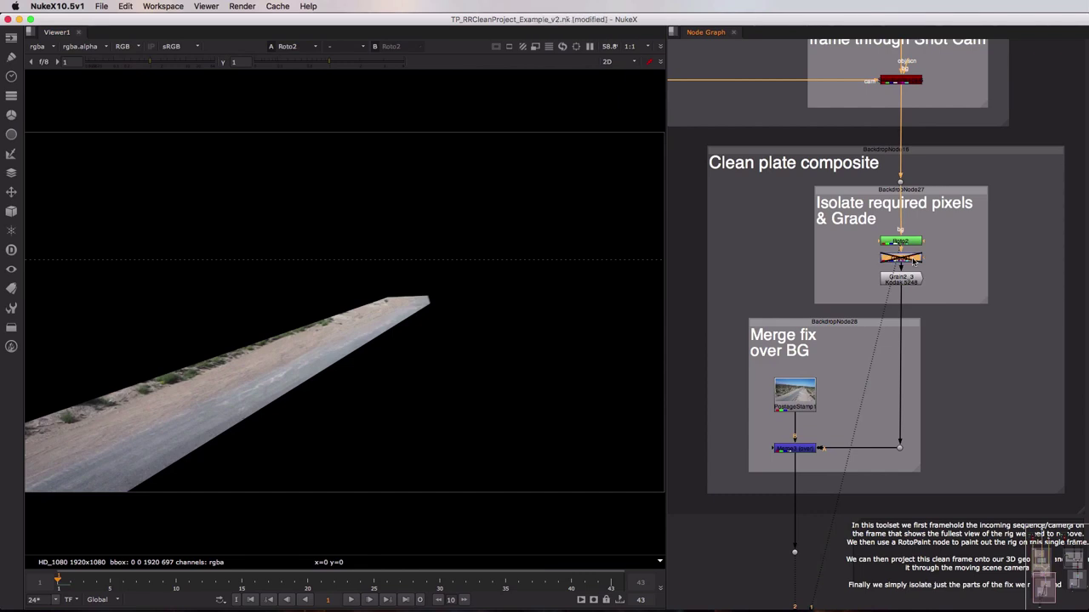
{"action": "left_click", "coordinate": [903, 279]}
{"action": "key", "text": "1"}
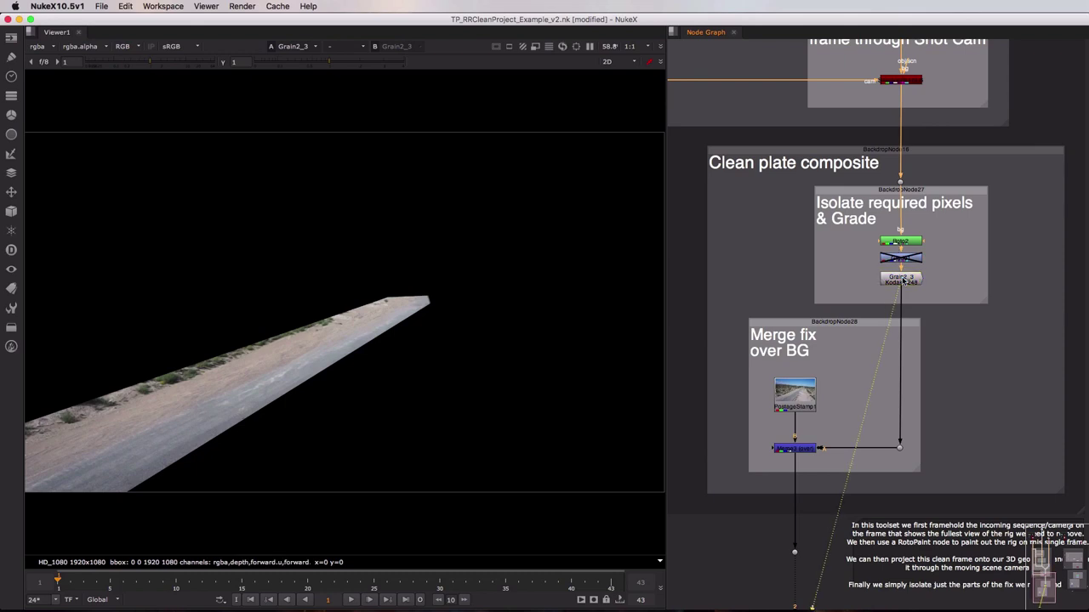
Step: View the Merge3 composite and toggle Merge3 off and back on to compare the fix
{"action": "left_click", "coordinate": [796, 449]}
{"action": "key", "text": "1"}
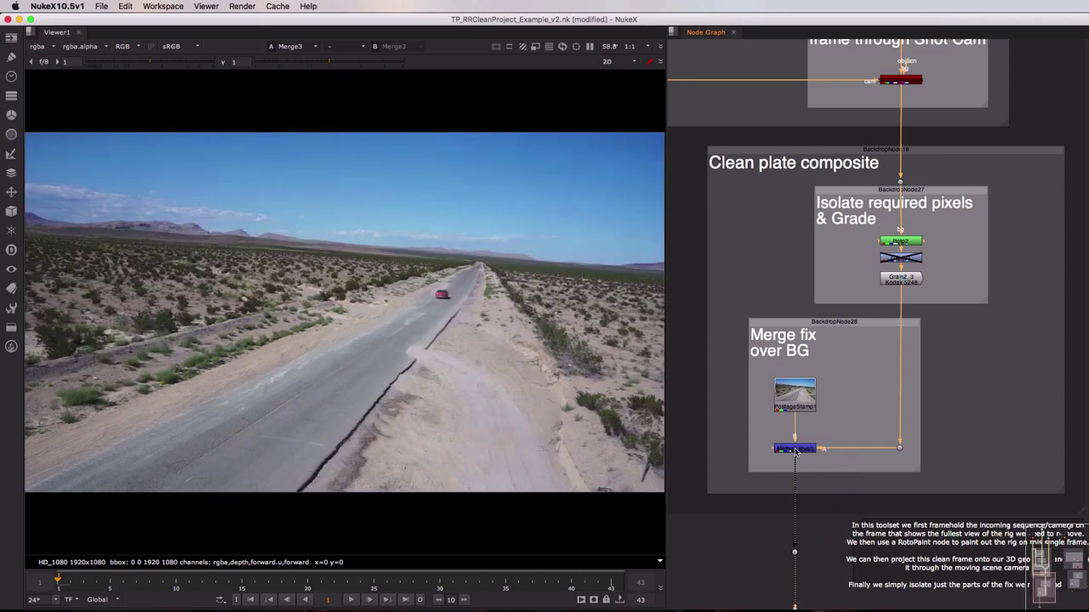
{"action": "left_click", "coordinate": [797, 452]}
{"action": "key", "text": "d"}
{"action": "key", "text": "d"}
{"action": "key", "text": "d"}
{"action": "key", "text": "d"}
{"action": "key", "text": "d"}
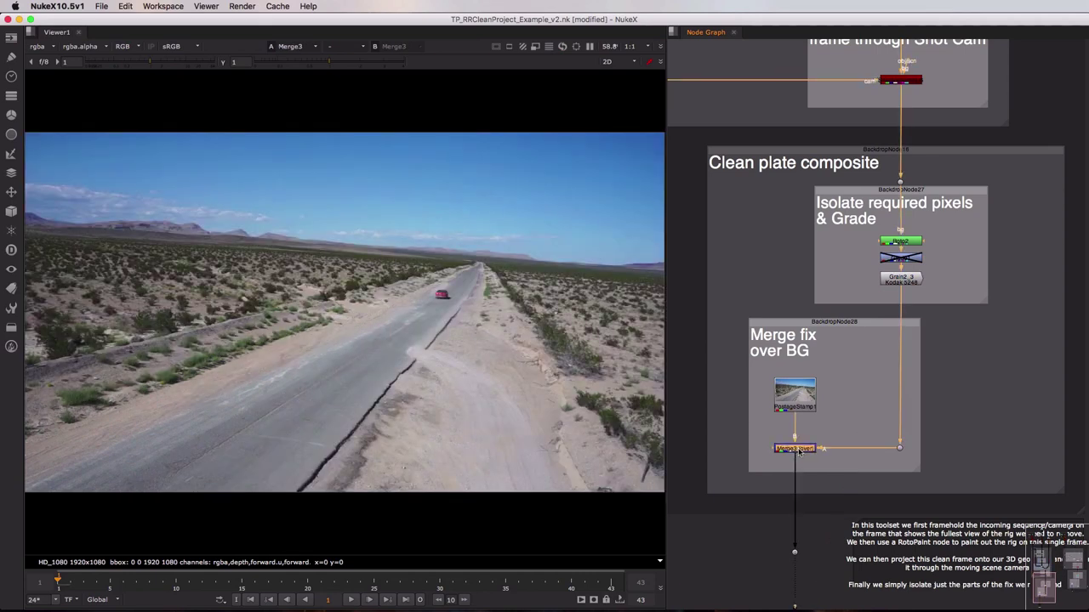
{"action": "key", "text": "d"}
{"action": "key", "text": "d"}
{"action": "key", "text": "d"}
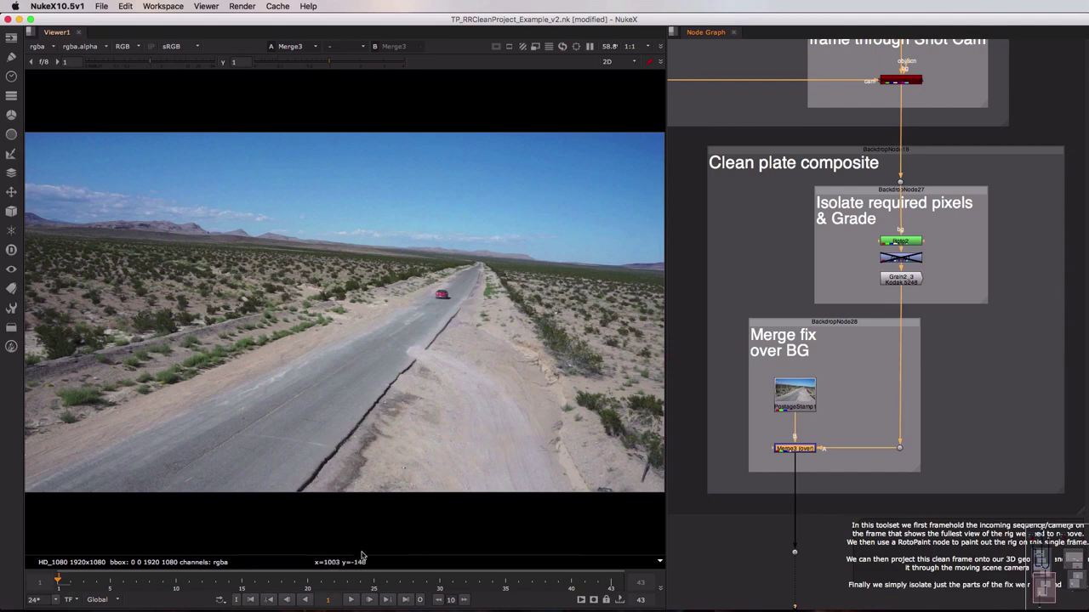
Step: Play the shot, stop, and scrub the timeline to frame 36, then back to frame 7
{"action": "left_click", "coordinate": [350, 601]}
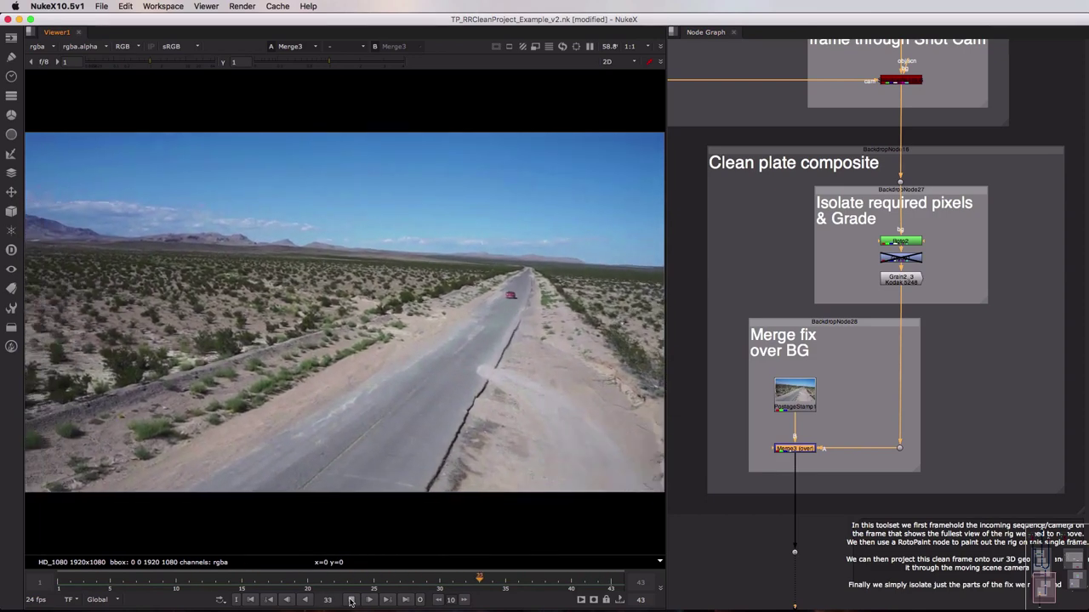
{"action": "left_click", "coordinate": [350, 602]}
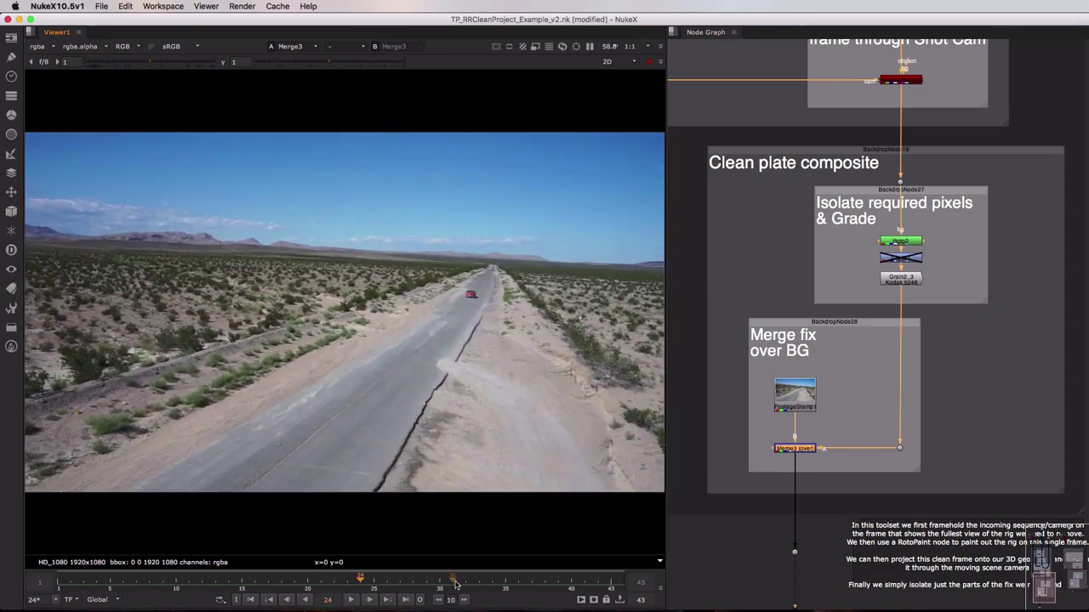
{"action": "left_click_drag", "start_coordinate": [457, 582], "coordinate": [598, 585]}
{"action": "left_click_drag", "start_coordinate": [330, 585], "coordinate": [139, 578]}
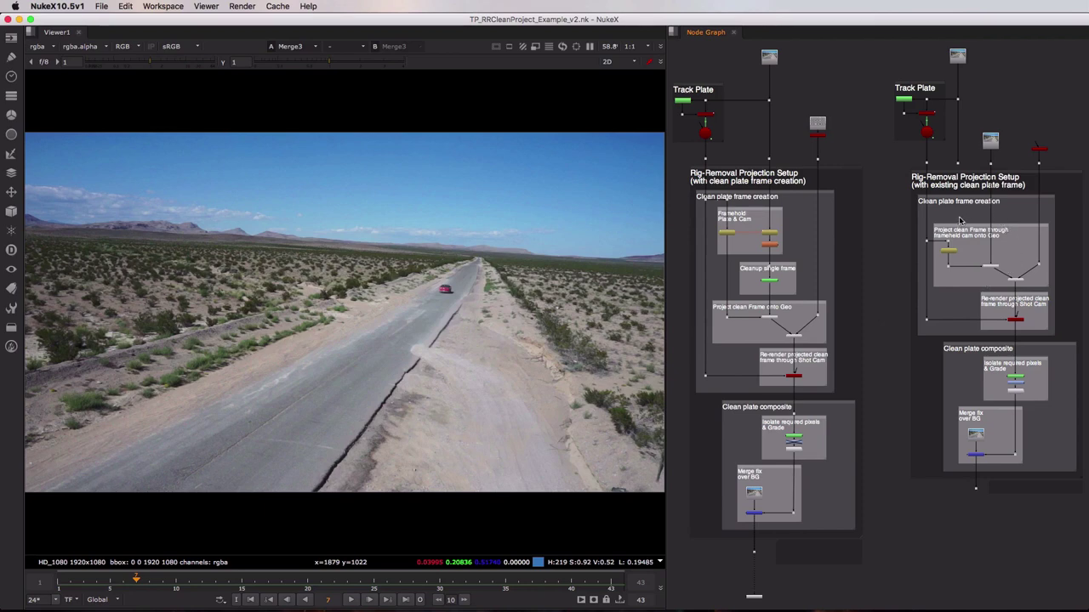
Step: Pan the Node Graph to the 'with existing clean plate frame' setup and select its clean plate nodes
{"action": "left_click", "coordinate": [990, 141]}
{"action": "mouse_move", "coordinate": [991, 138]}
{"action": "left_mouse_down"}
{"action": "mouse_move", "coordinate": [1038, 109]}
{"action": "mouse_move", "coordinate": [997, 110]}
{"action": "mouse_move", "coordinate": [990, 142]}
{"action": "left_mouse_up"}
{"action": "middle_click_drag", "start_coordinate": [1009, 160], "coordinate": [893, 162]}
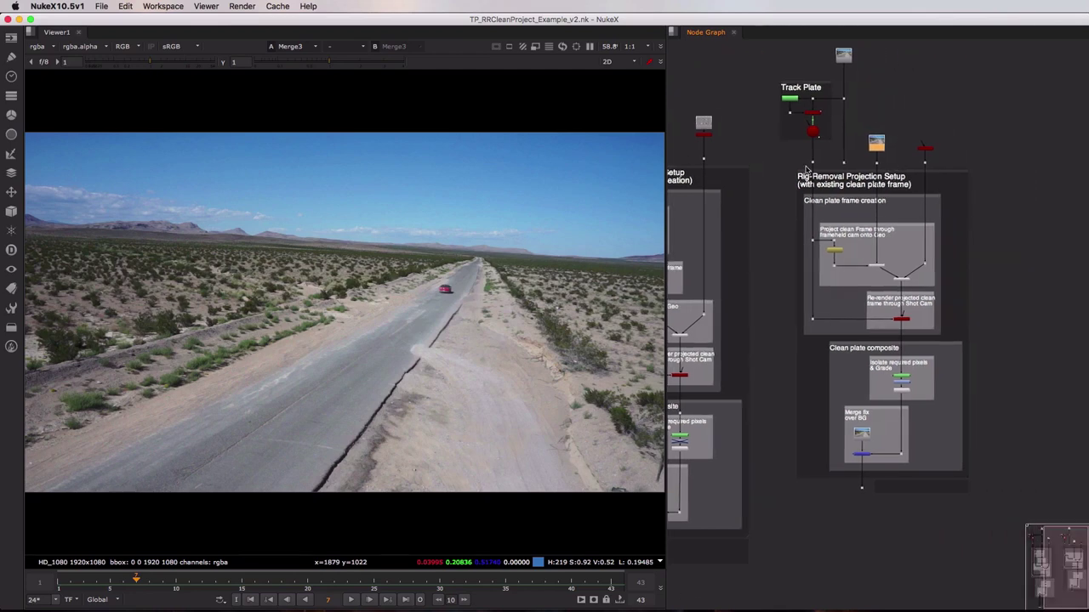
{"action": "left_click_drag", "start_coordinate": [789, 156], "coordinate": [974, 338]}
Step: Frame the clean plate nodes, follow the graph from FrameHold1 to the composite, then fit all nodes
{"action": "key", "text": "f"}
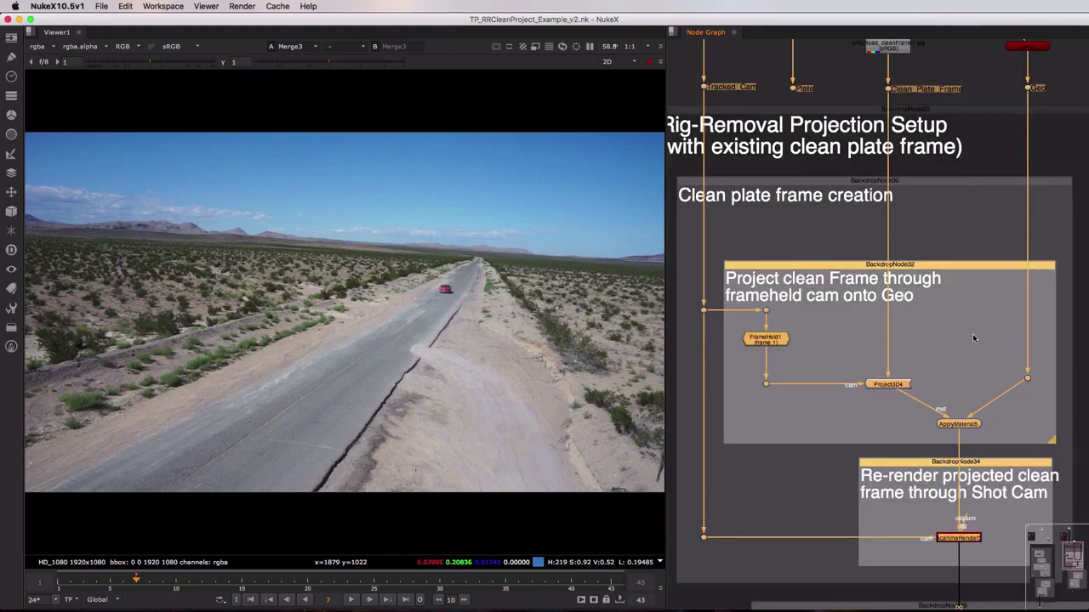
{"action": "left_click", "coordinate": [772, 342]}
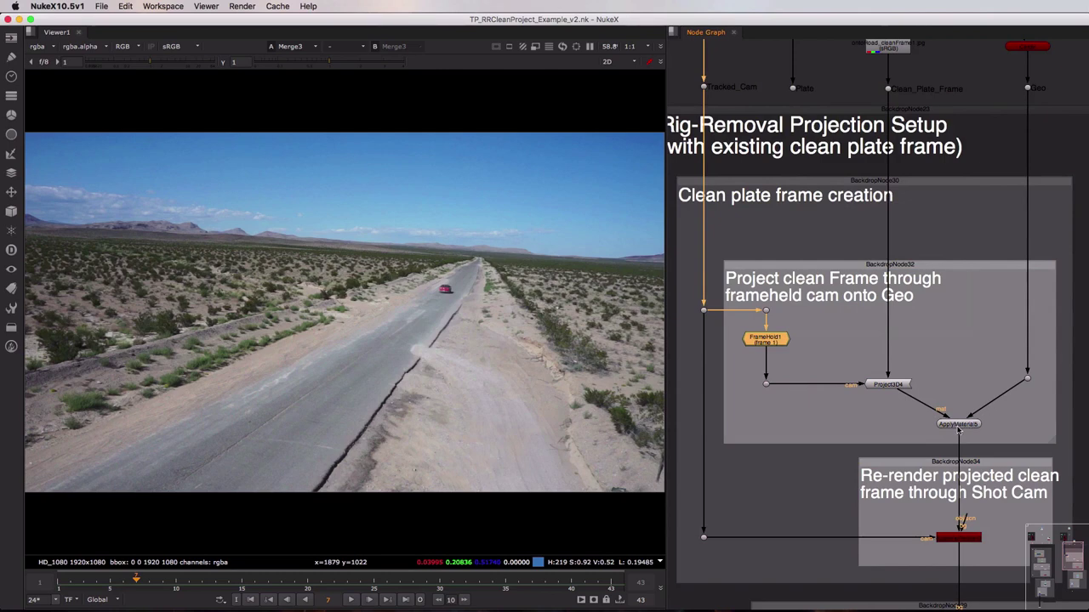
{"action": "scroll", "coordinate": [962, 430], "scroll_direction": "down", "scroll_amount": 5}
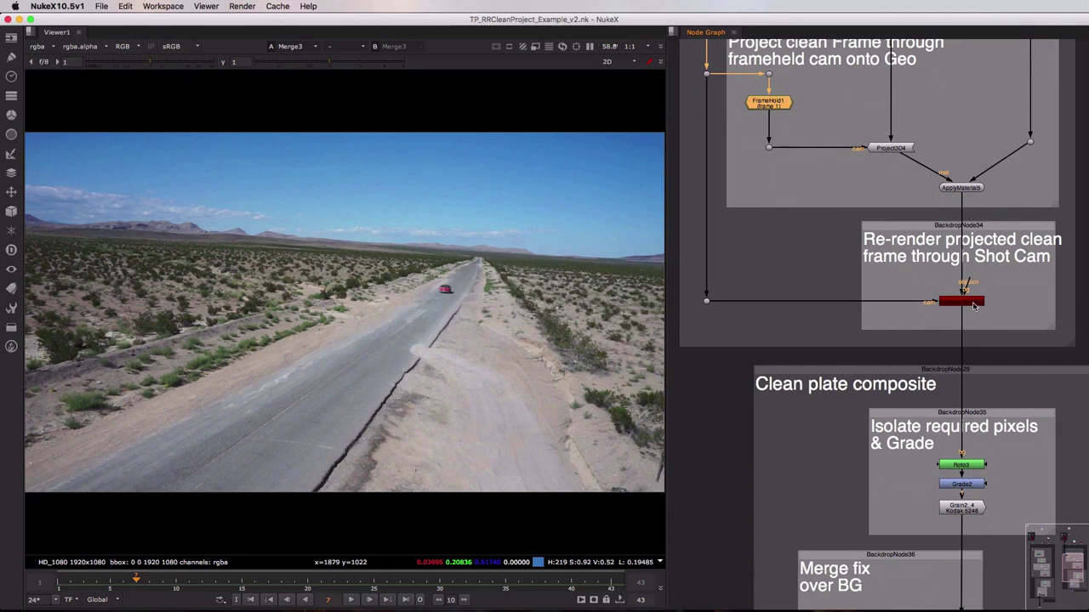
{"action": "middle_click_drag", "start_coordinate": [979, 433], "coordinate": [923, 224]}
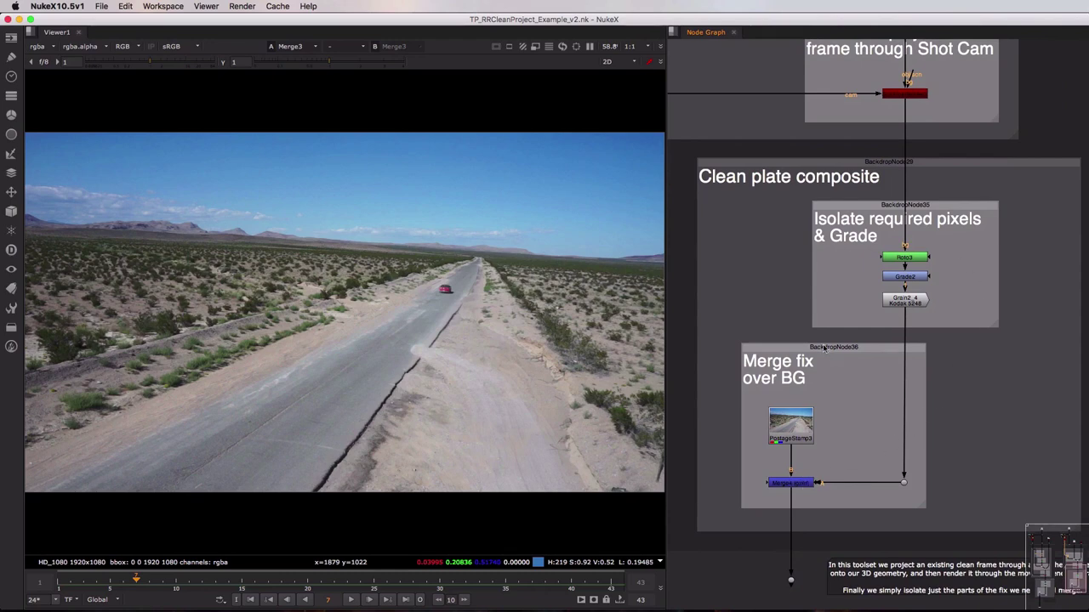
{"action": "middle_click_drag", "start_coordinate": [823, 347], "coordinate": [838, 408]}
{"action": "key", "text": "f"}
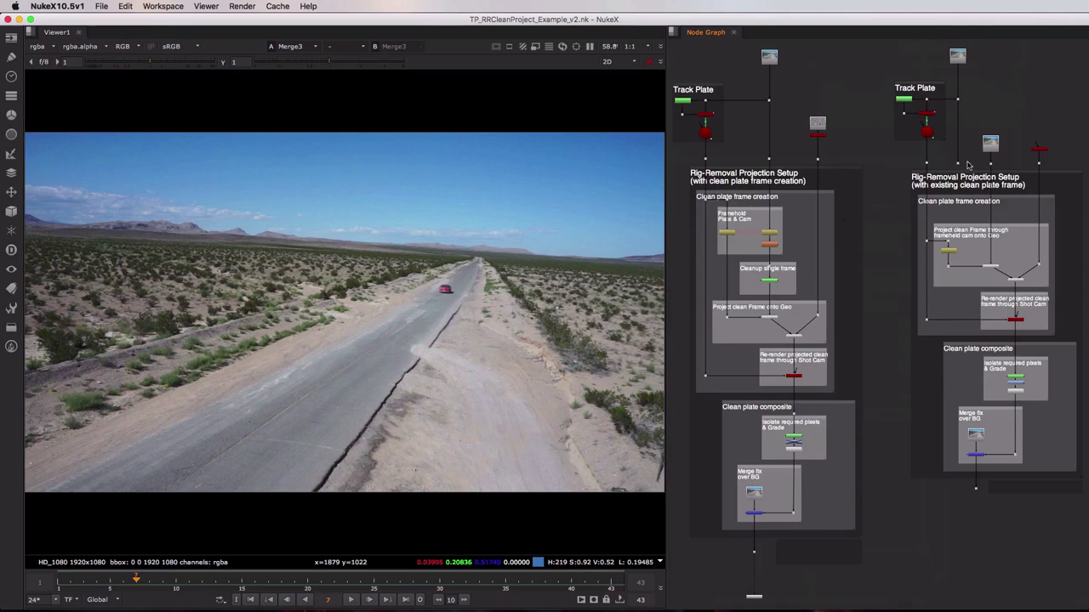
Step: Start playback of the desert road rig-removal composite in the Viewer
{"action": "key", "text": "l"}
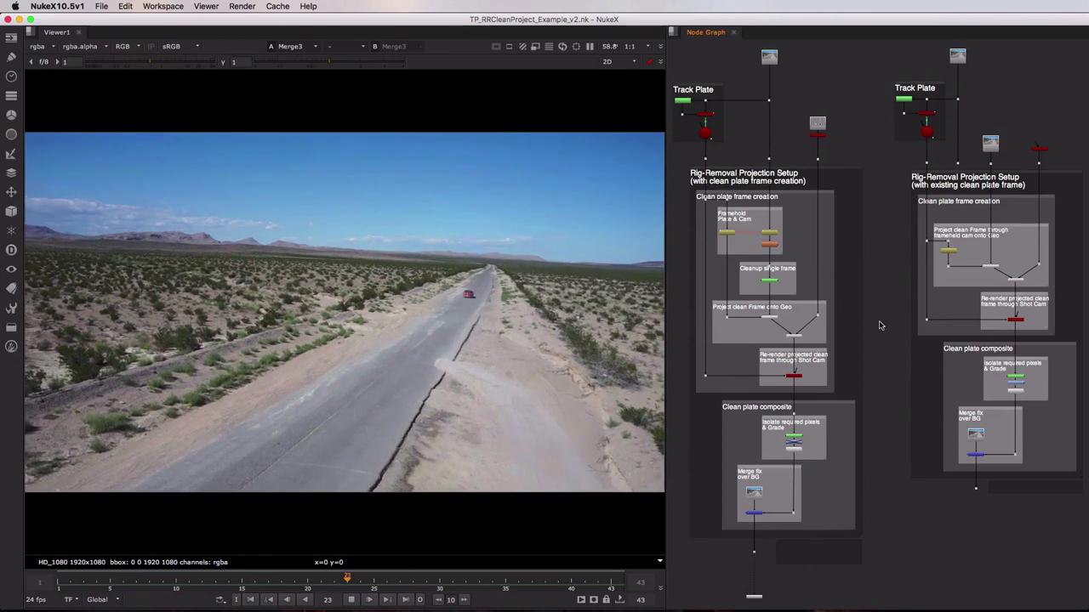